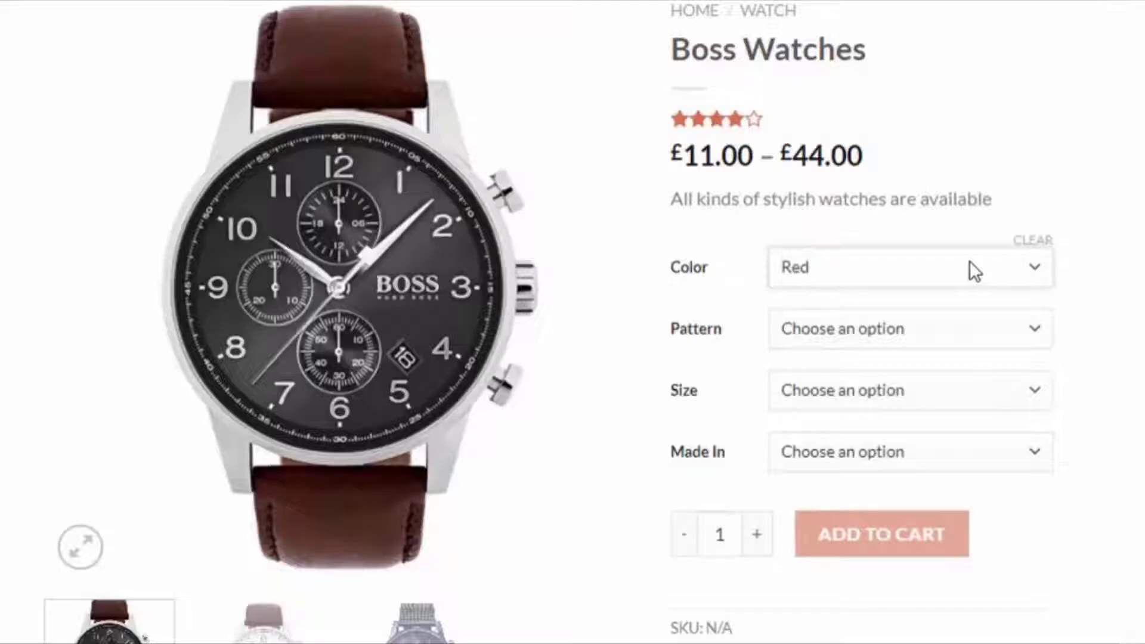
# View the Boss Watches Color choices, then scroll the archive to see each product's swatches
pyautogui.click(969, 265)
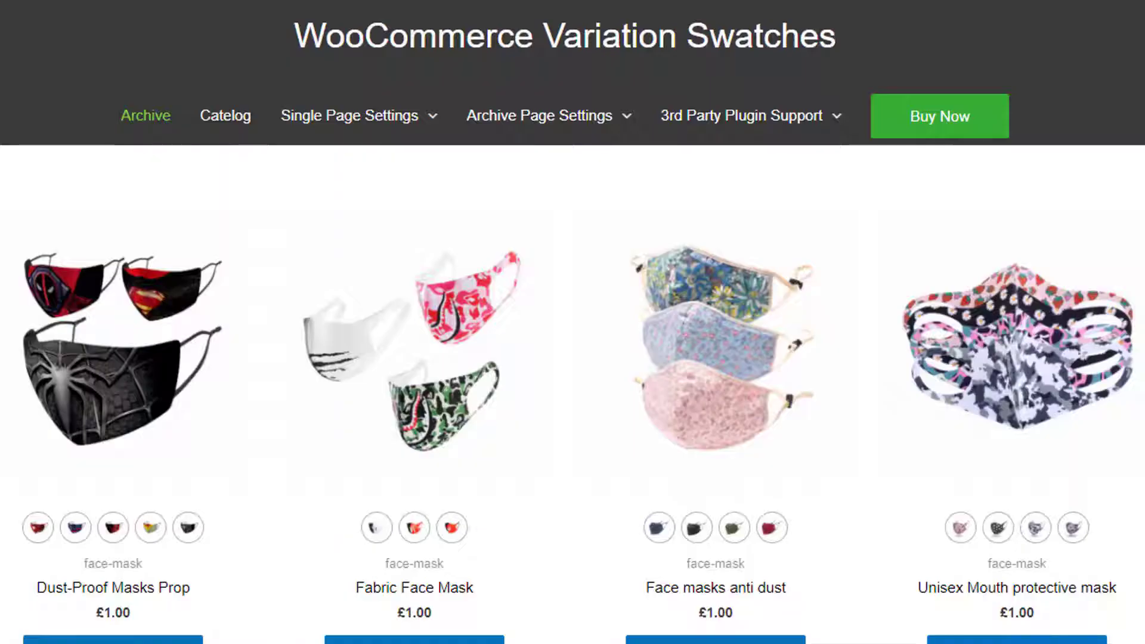
pyautogui.scroll(-5, 573, 322)
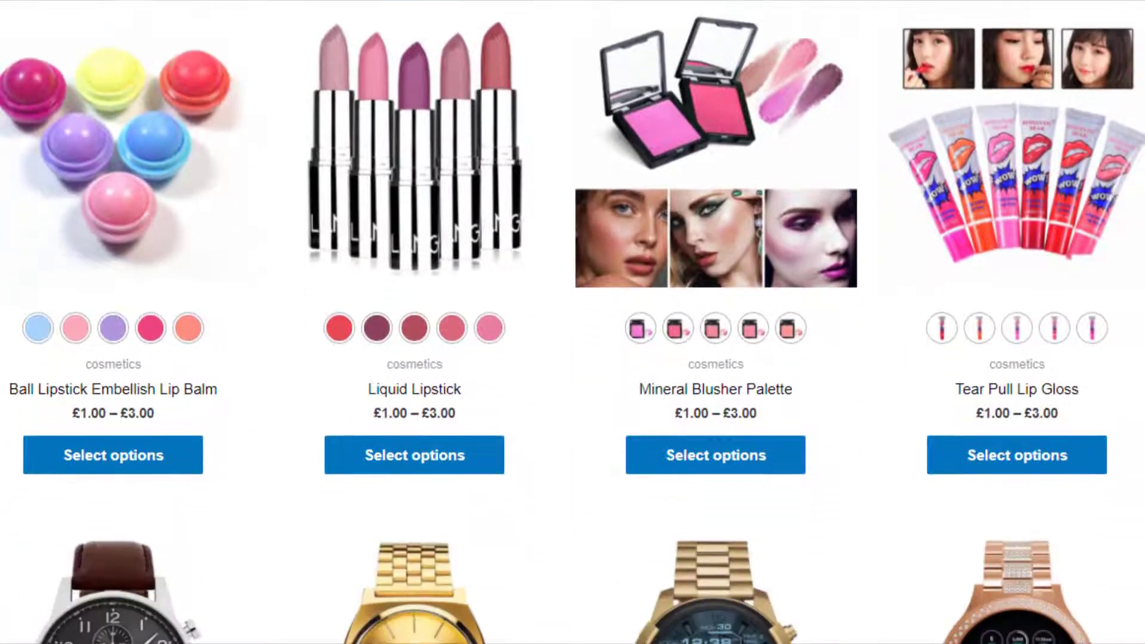
pyautogui.scroll(-10, 572, 323)
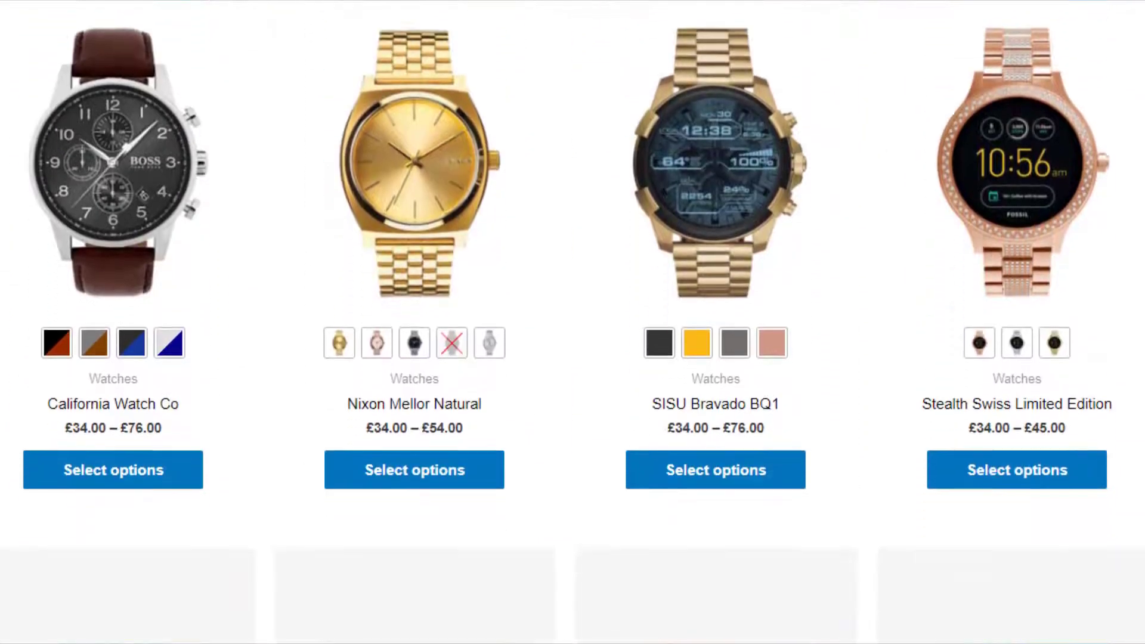
pyautogui.scroll(-4, 573, 322)
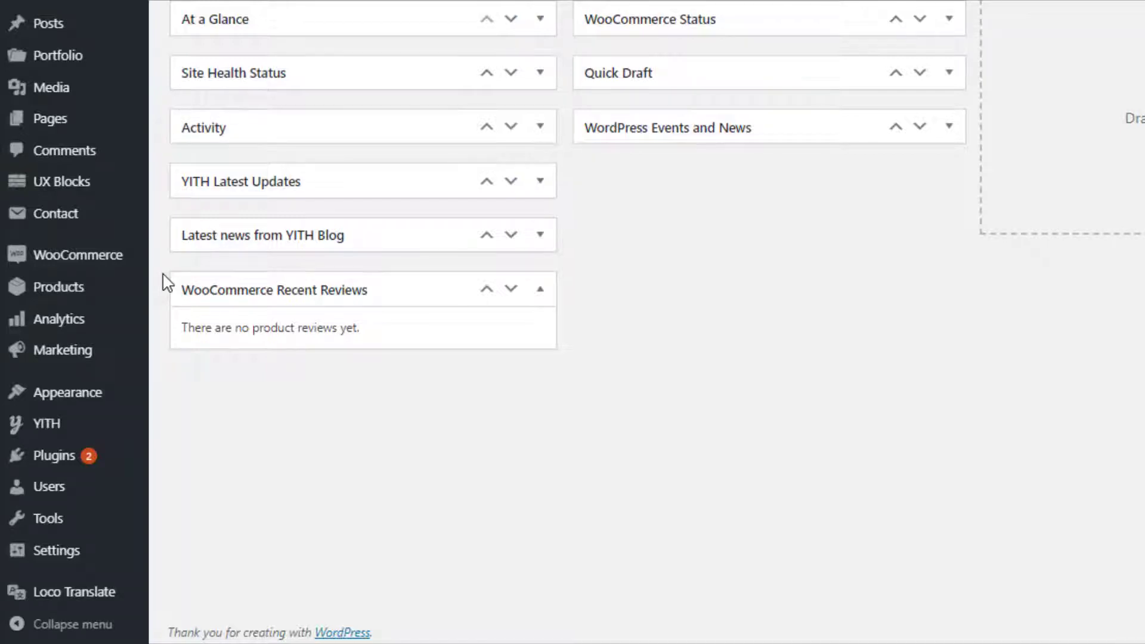
# Add a product attribute named Color under Products > Attributes
pyautogui.moveTo(145, 300)
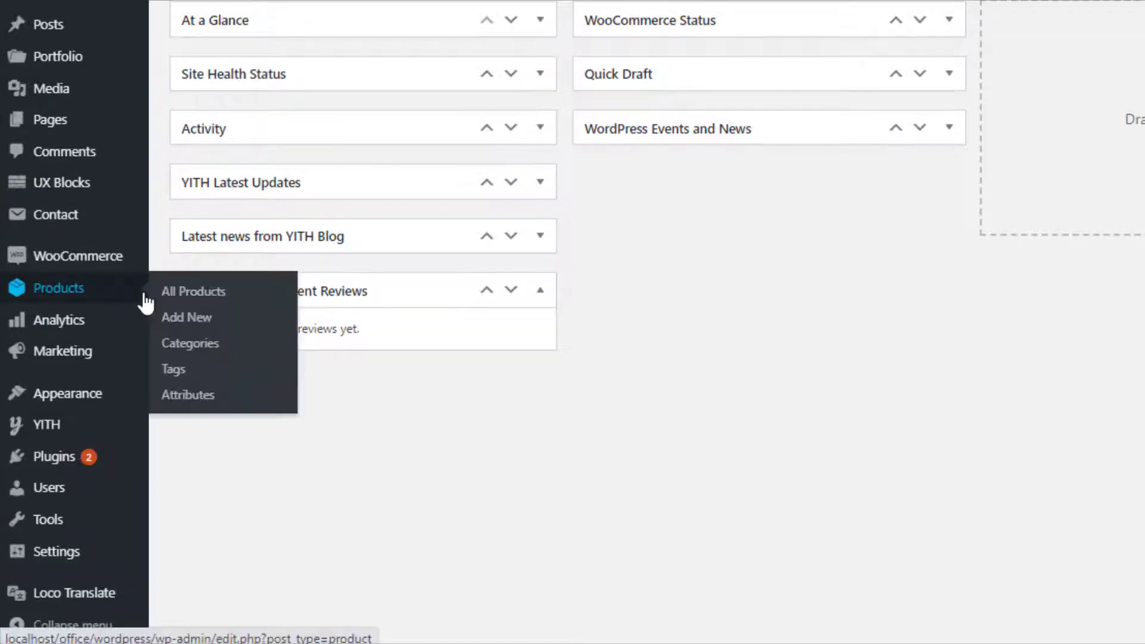
pyautogui.click(188, 396)
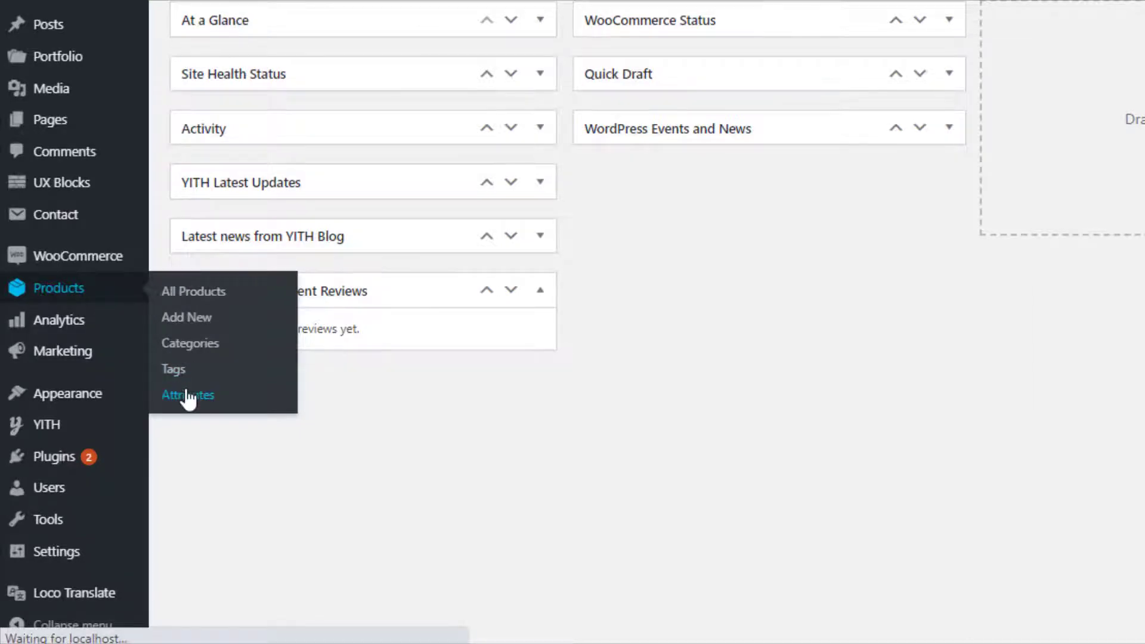
pyautogui.click(196, 203)
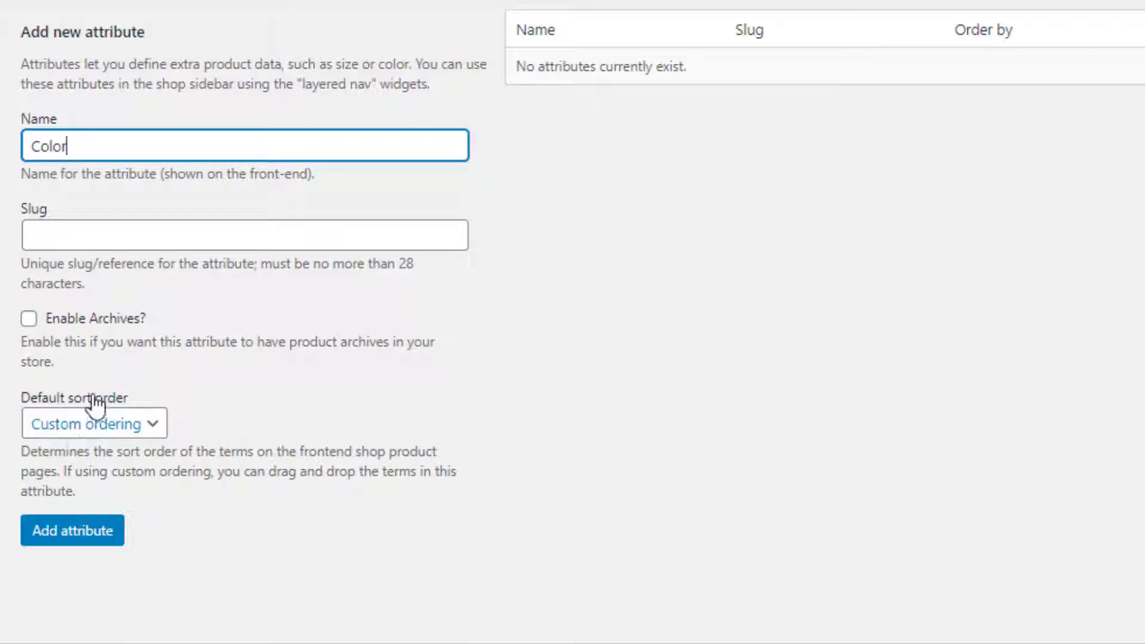
pyautogui.click(78, 539)
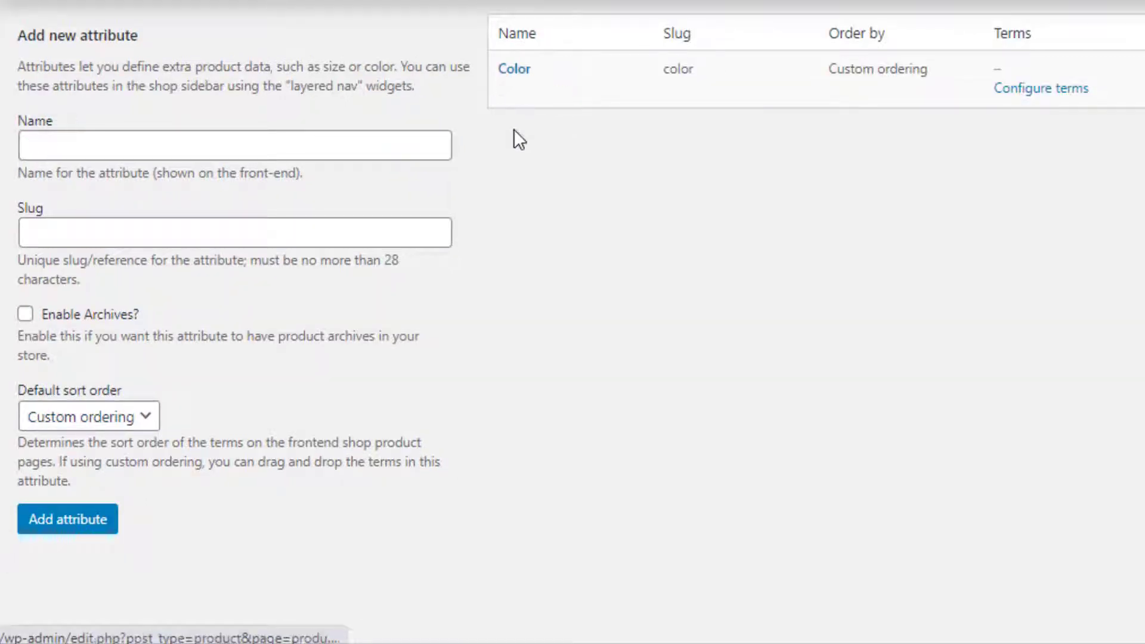
# Add the Pattern, Made In and Size attributes, then go to Color's terms
pyautogui.write('Pattern')
pyautogui.click(45, 528)
pyautogui.click(114, 155)
pyautogui.write('Made In')
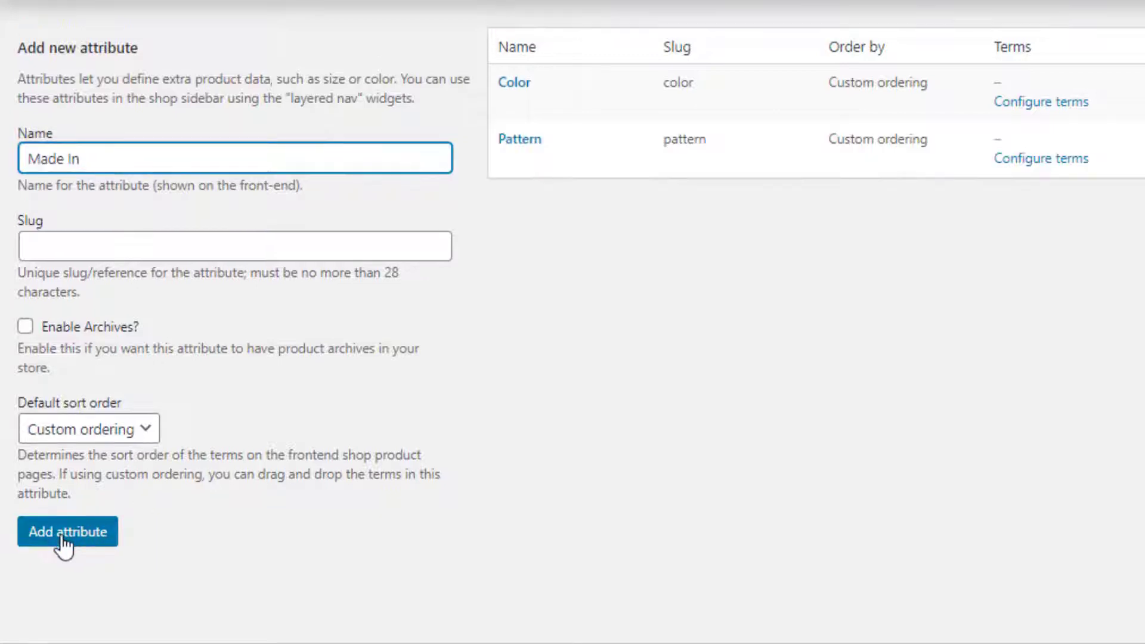
pyautogui.click(62, 543)
pyautogui.write('Size')
pyautogui.click(84, 539)
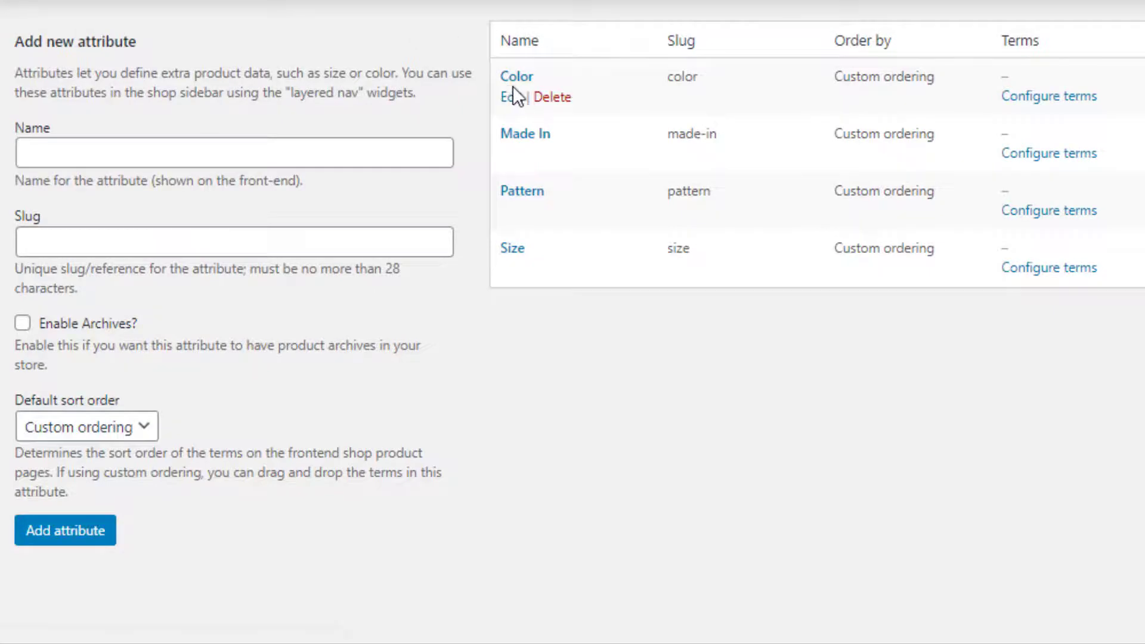
pyautogui.click(1017, 102)
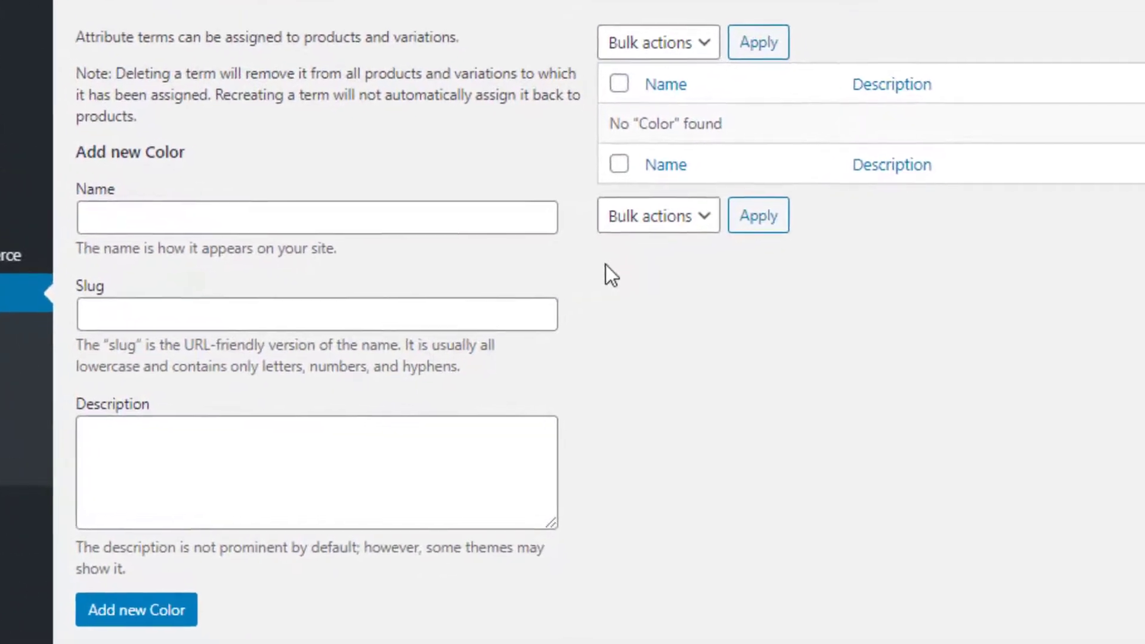
# Add the terms Red, Green and Blue to the Color attribute
pyautogui.click(34, 206)
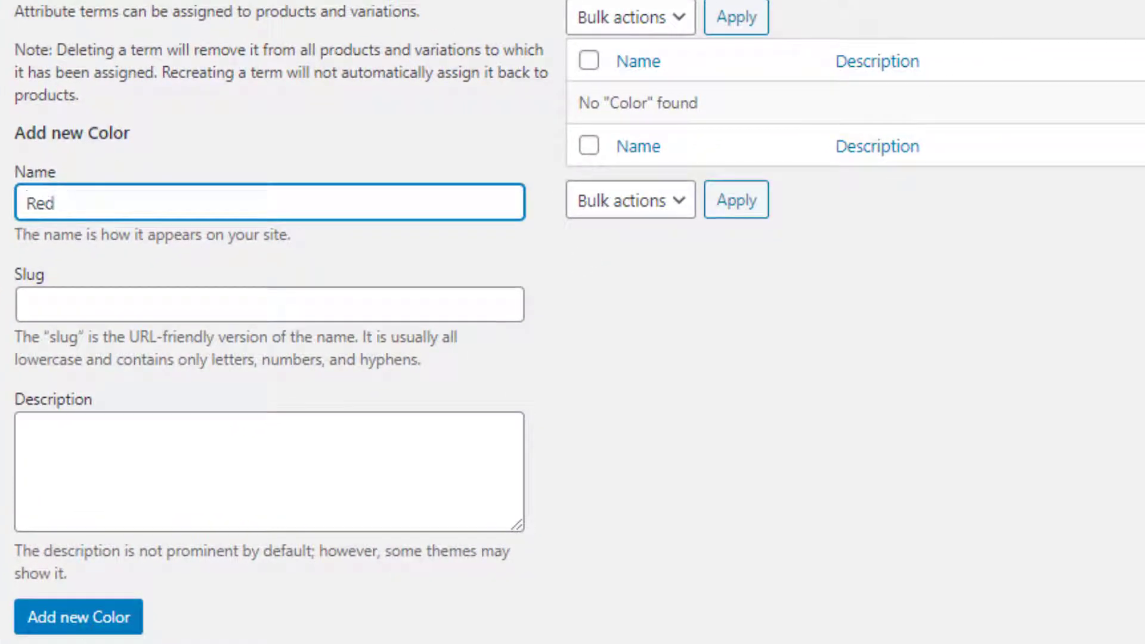
pyautogui.click(88, 620)
pyautogui.write('Green')
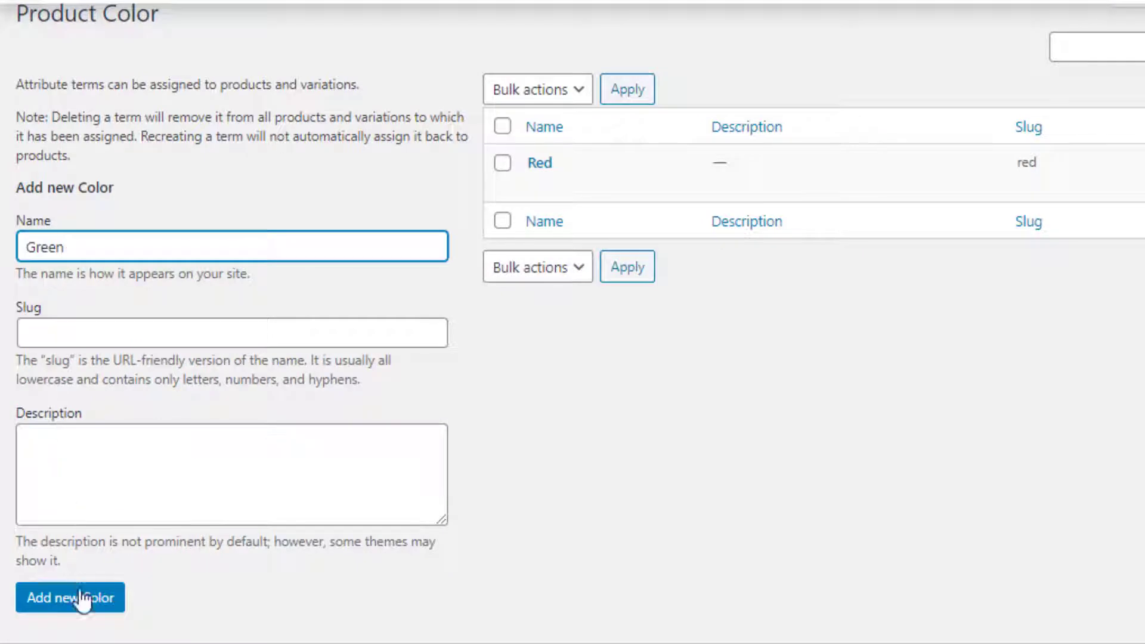
pyautogui.click(82, 598)
pyautogui.click(90, 606)
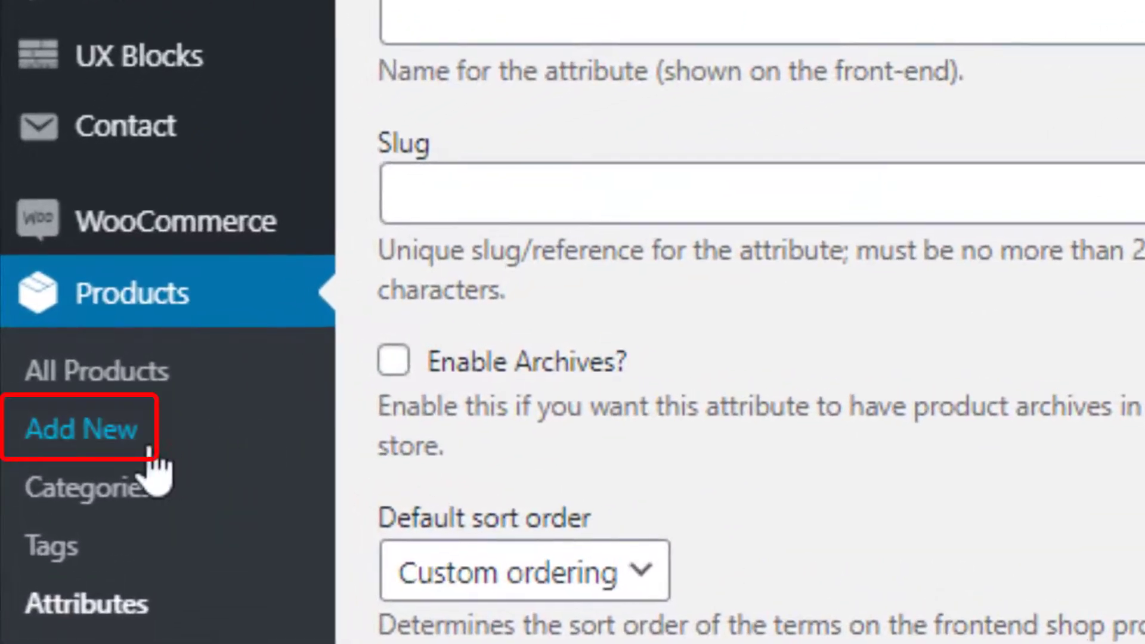
# Create a variable product 'Variable Product' with short description 'you will get various kinds of products here'
pyautogui.click(131, 435)
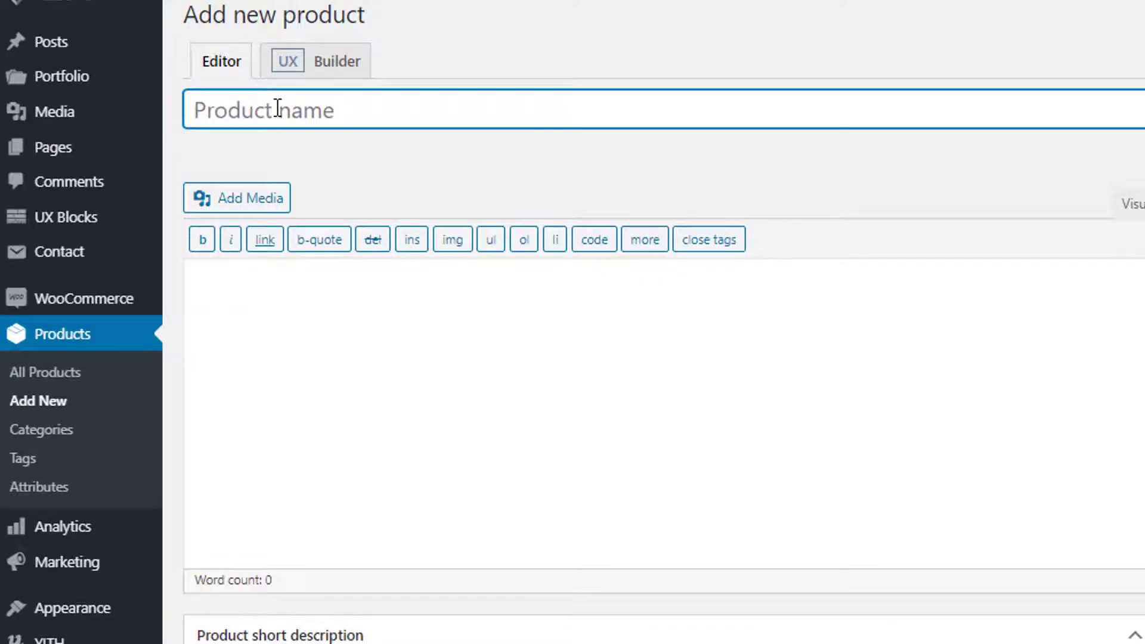
pyautogui.write('Variable Product')
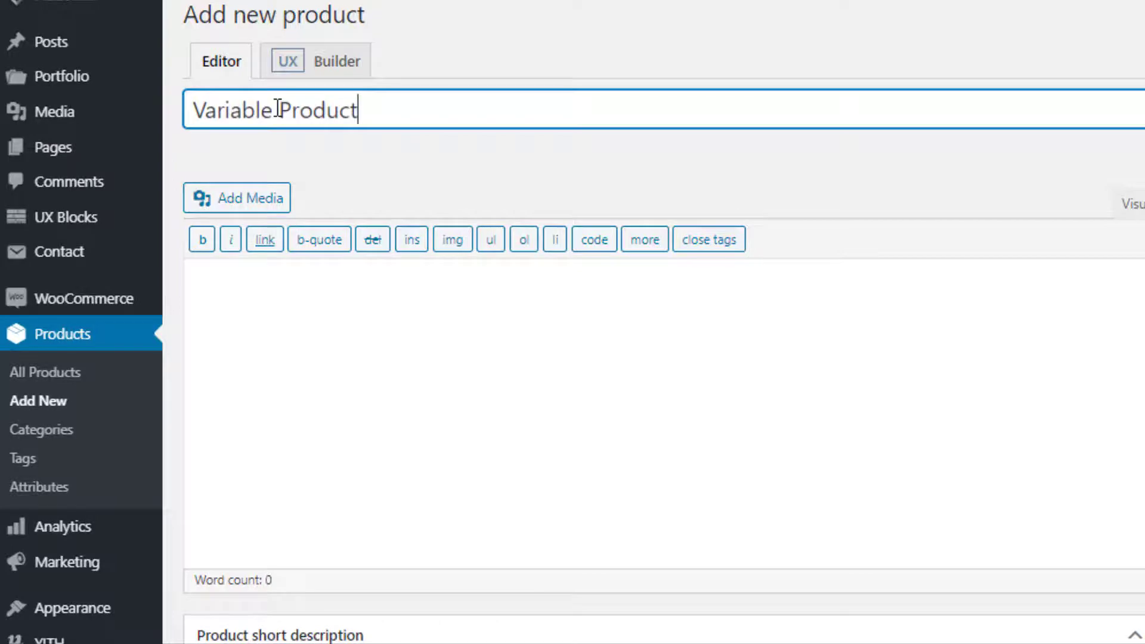
pyautogui.scroll(-10, 331, 268)
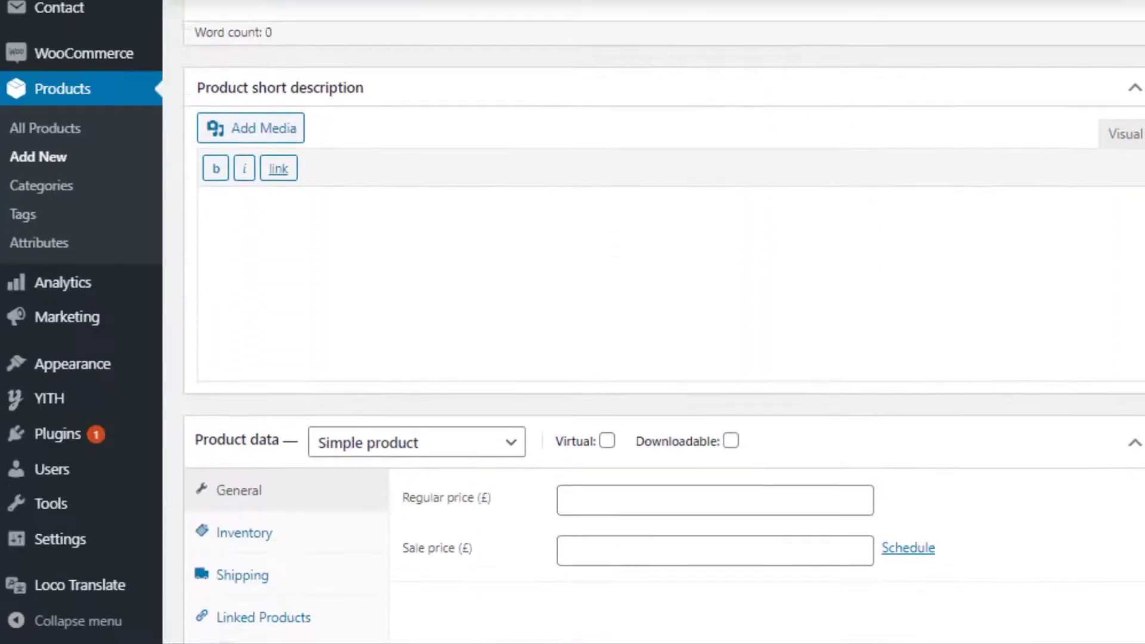
pyautogui.click(330, 196)
pyautogui.write('you will get various kinds of products here')
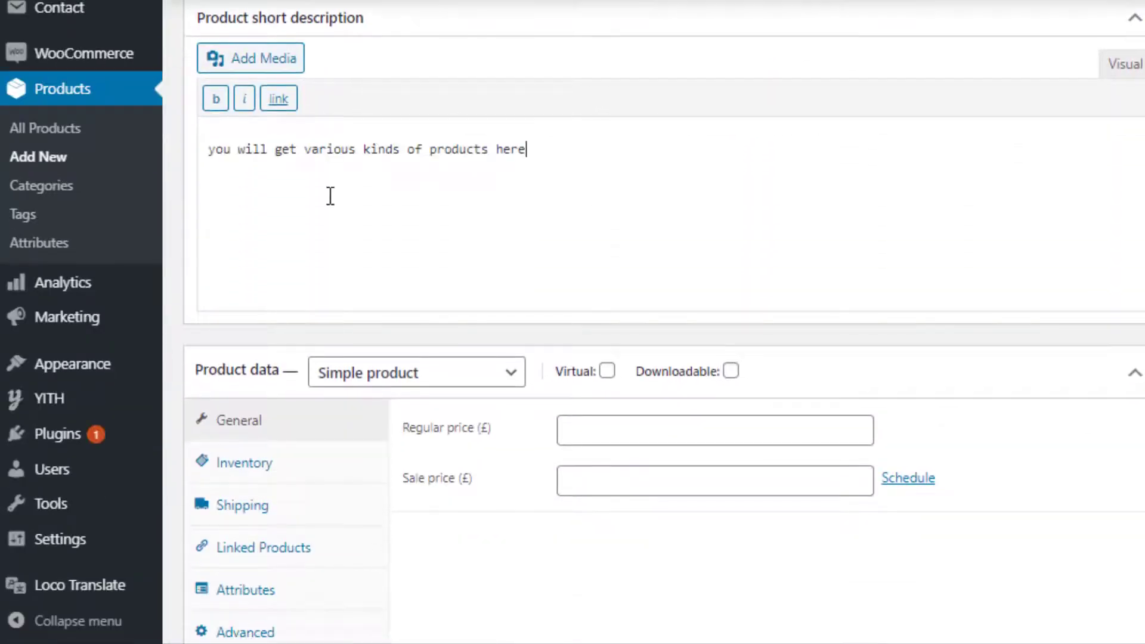
pyautogui.click(483, 373)
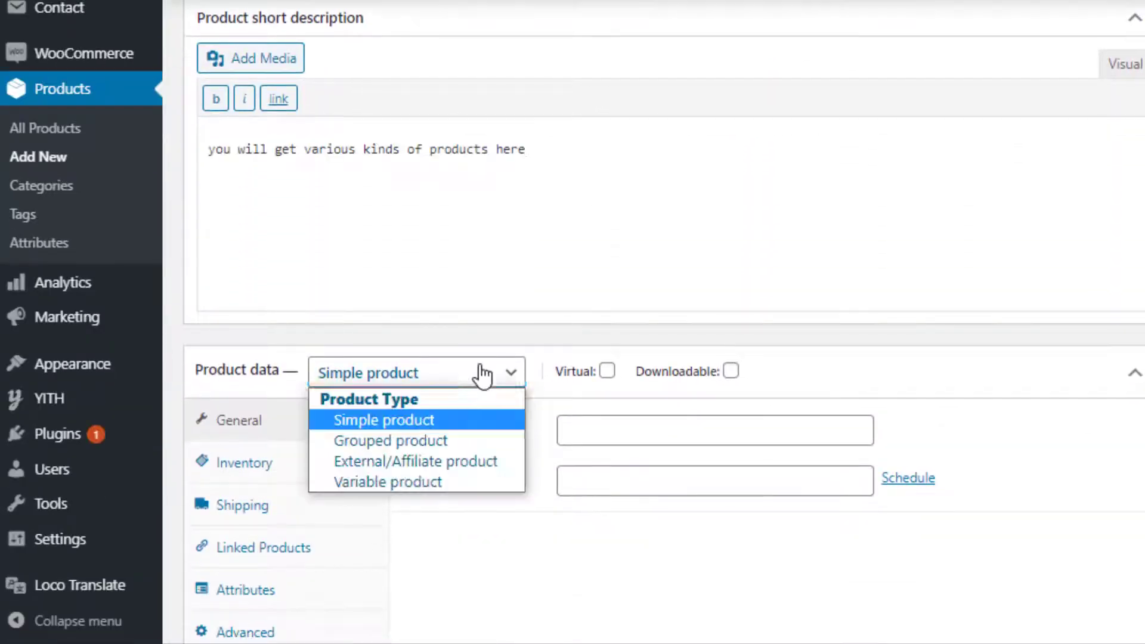
pyautogui.click(442, 480)
# Attach the Color and Made In attributes to the product
pyautogui.click(249, 548)
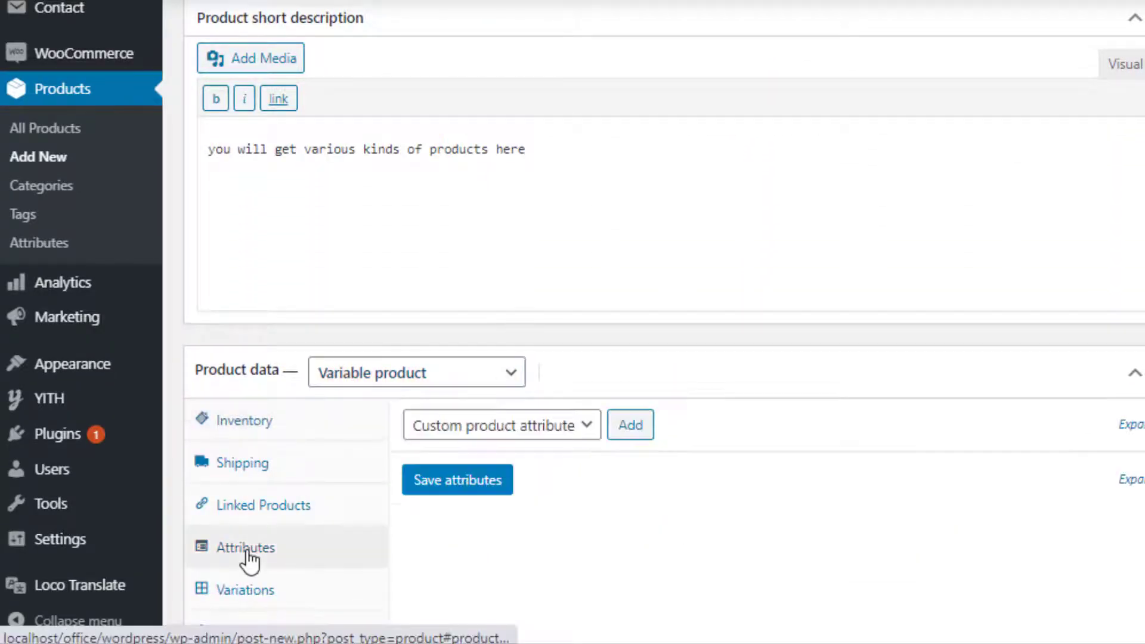
pyautogui.click(536, 426)
pyautogui.click(533, 447)
pyautogui.click(610, 436)
pyautogui.scroll(-1, 537, 417)
pyautogui.click(501, 380)
pyautogui.click(471, 445)
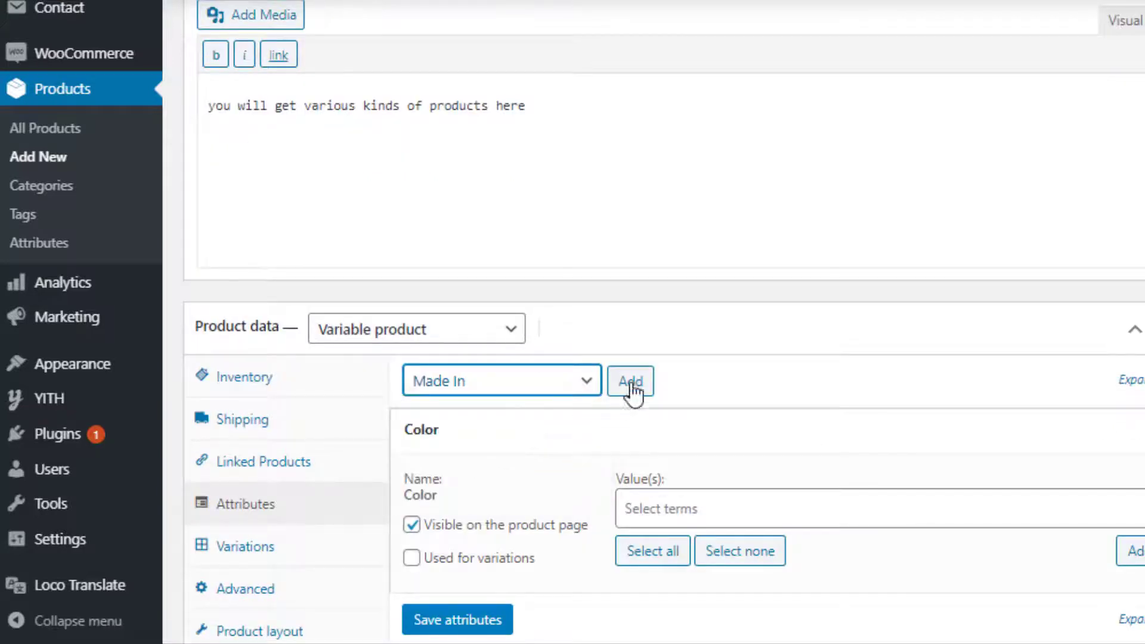
pyautogui.click(632, 382)
# Attach the Pattern and Size attributes to the product
pyautogui.click(573, 380)
pyautogui.click(518, 469)
pyautogui.click(631, 380)
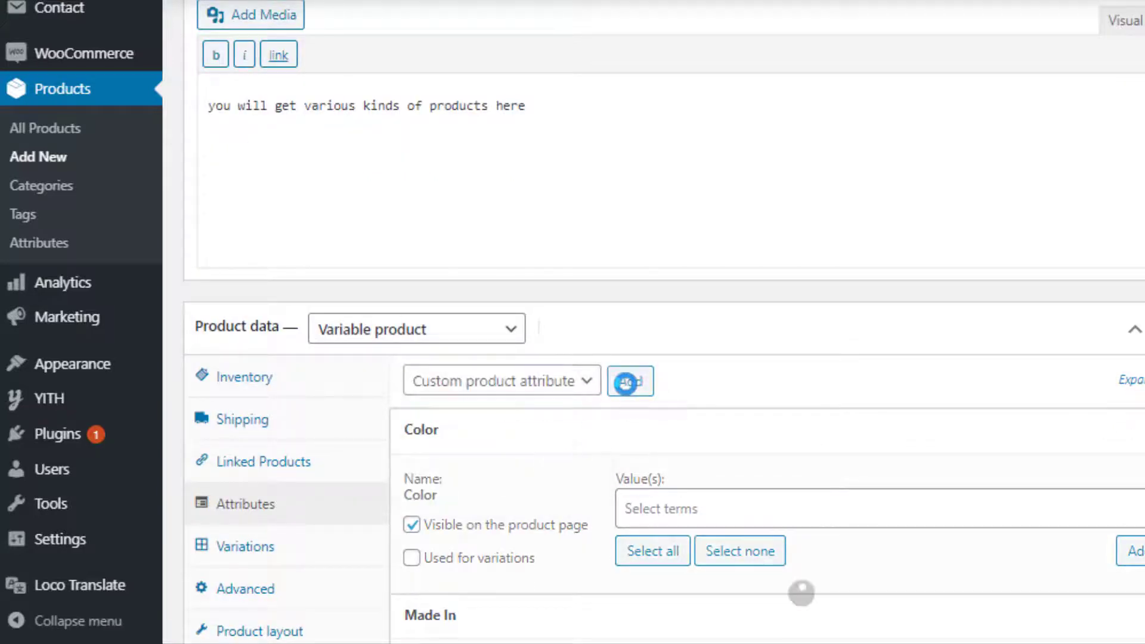
pyautogui.click(573, 381)
pyautogui.click(567, 488)
pyautogui.click(631, 381)
pyautogui.scroll(-6, 630, 381)
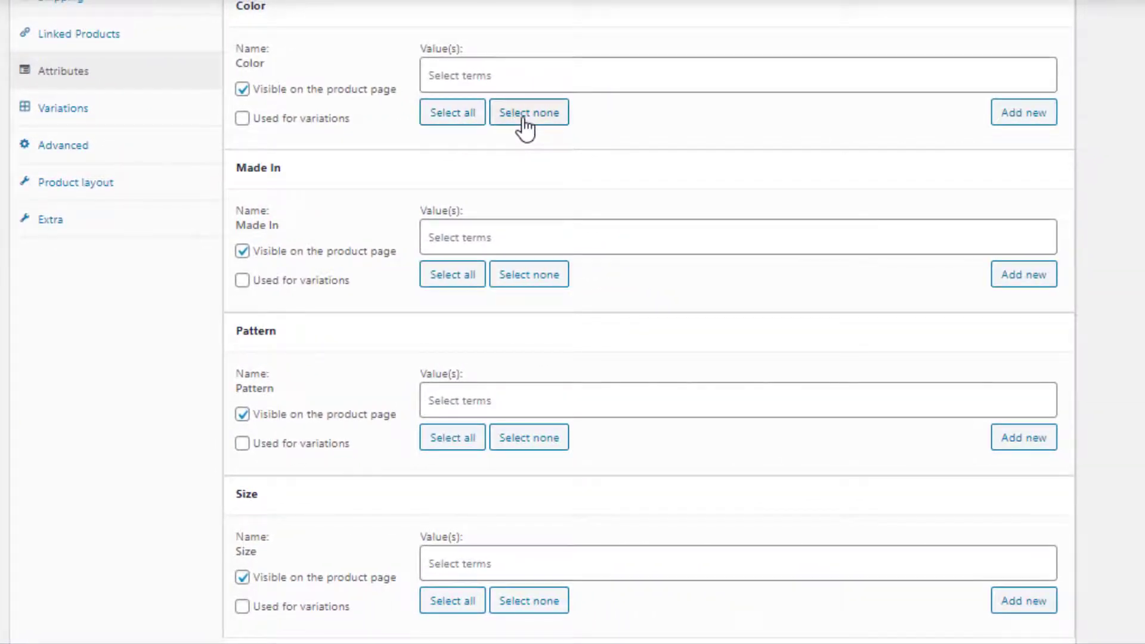
# Assign all terms to Color, Made In, Pattern and Size, enable each for variations, and save
pyautogui.click(453, 112)
pyautogui.click(242, 119)
pyautogui.click(453, 274)
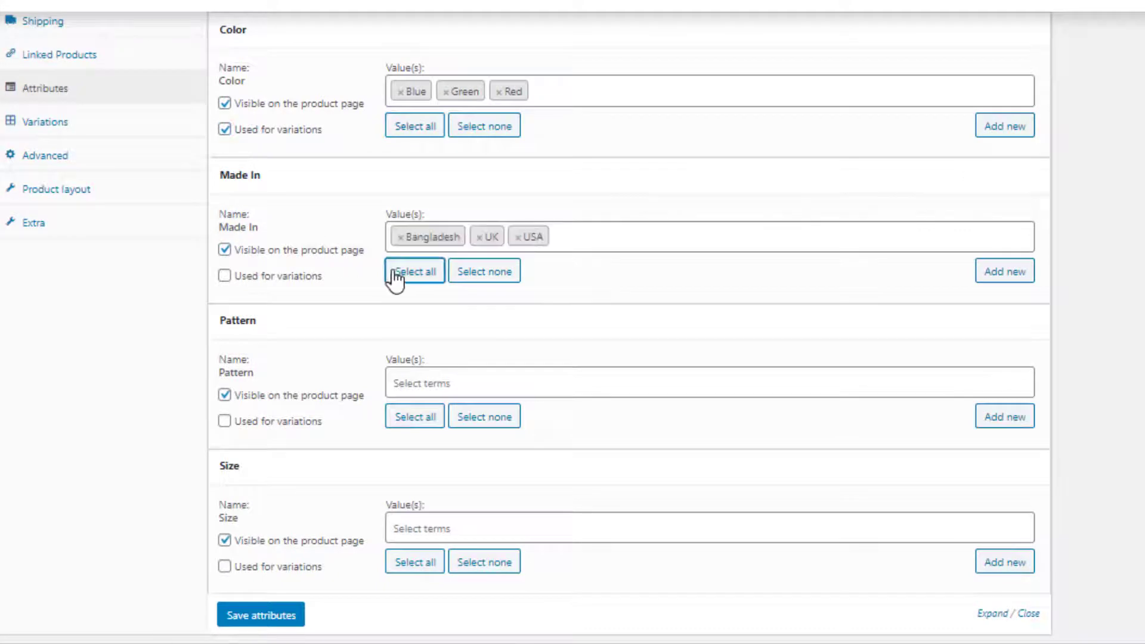
pyautogui.click(225, 275)
pyautogui.click(397, 417)
pyautogui.click(225, 421)
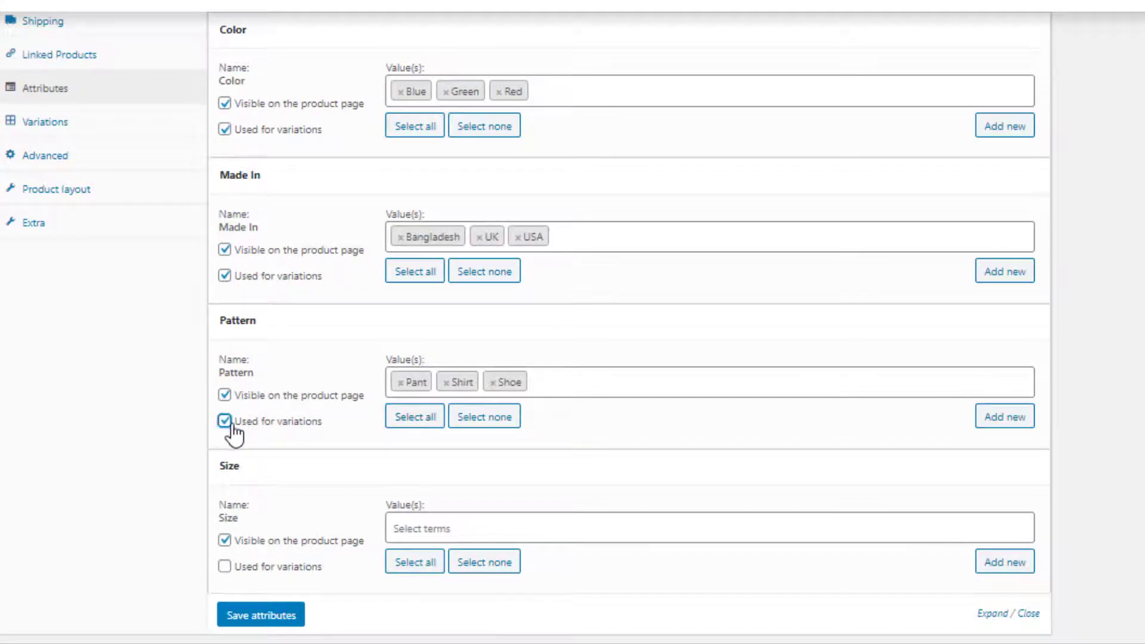
pyautogui.click(417, 563)
pyautogui.click(225, 566)
pyautogui.click(253, 615)
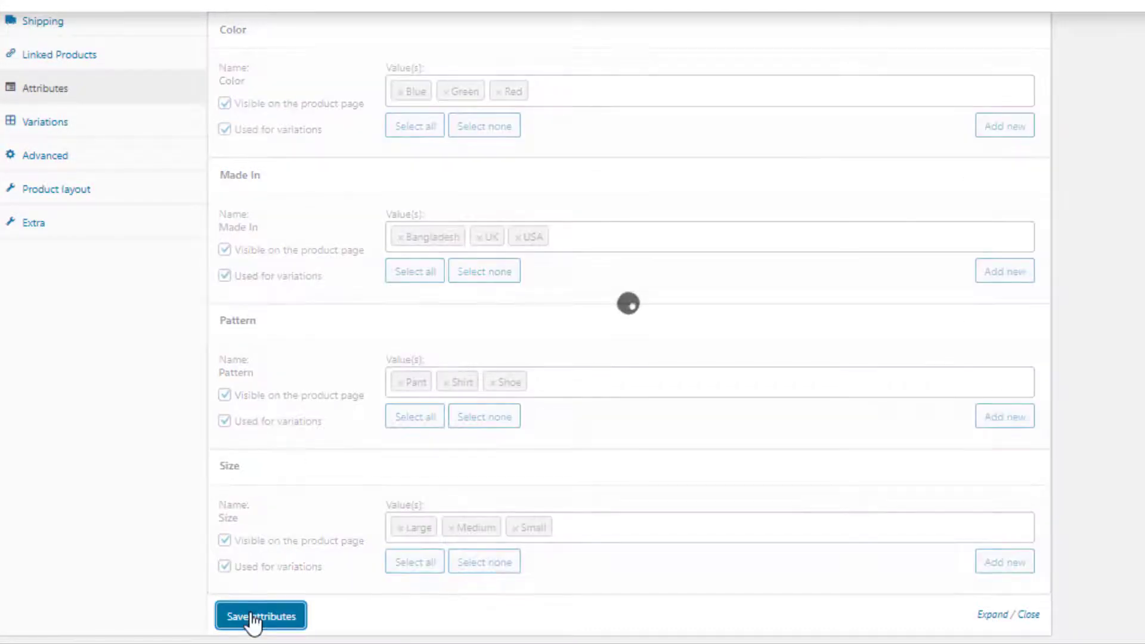
# Generate variations from all attributes and expand every variation
pyautogui.click(51, 121)
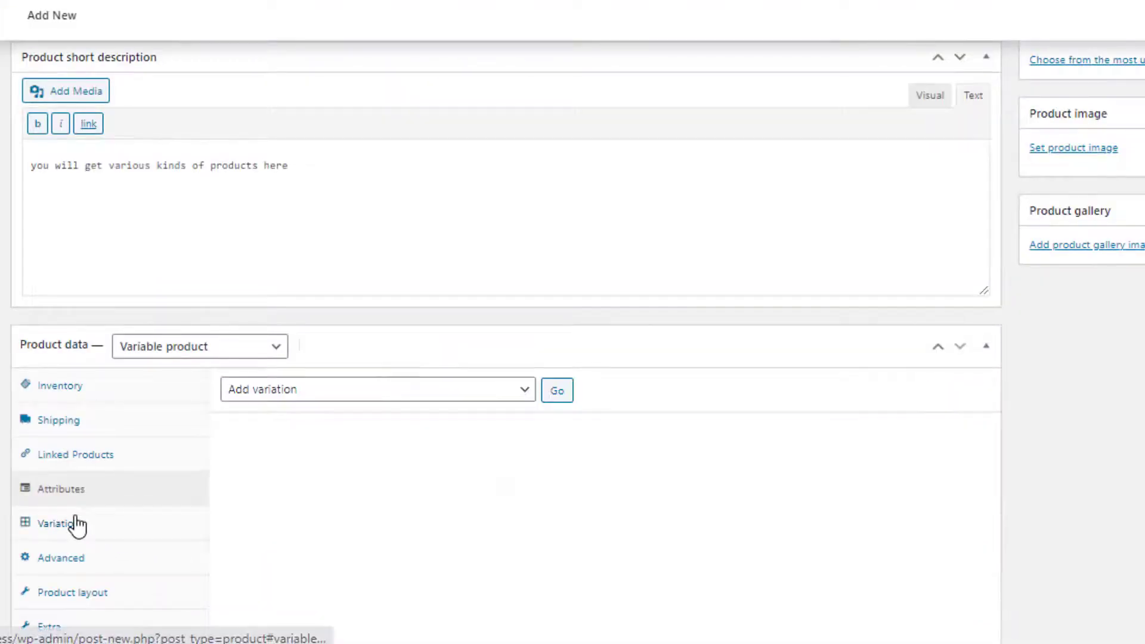
pyautogui.click(406, 394)
pyautogui.click(385, 426)
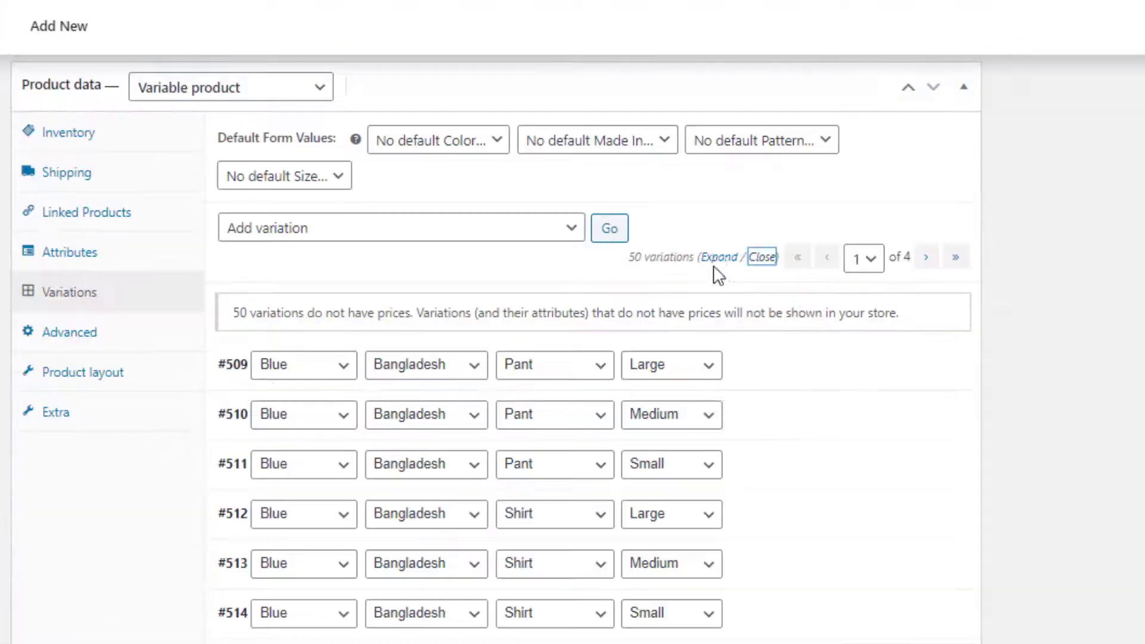
pyautogui.click(716, 258)
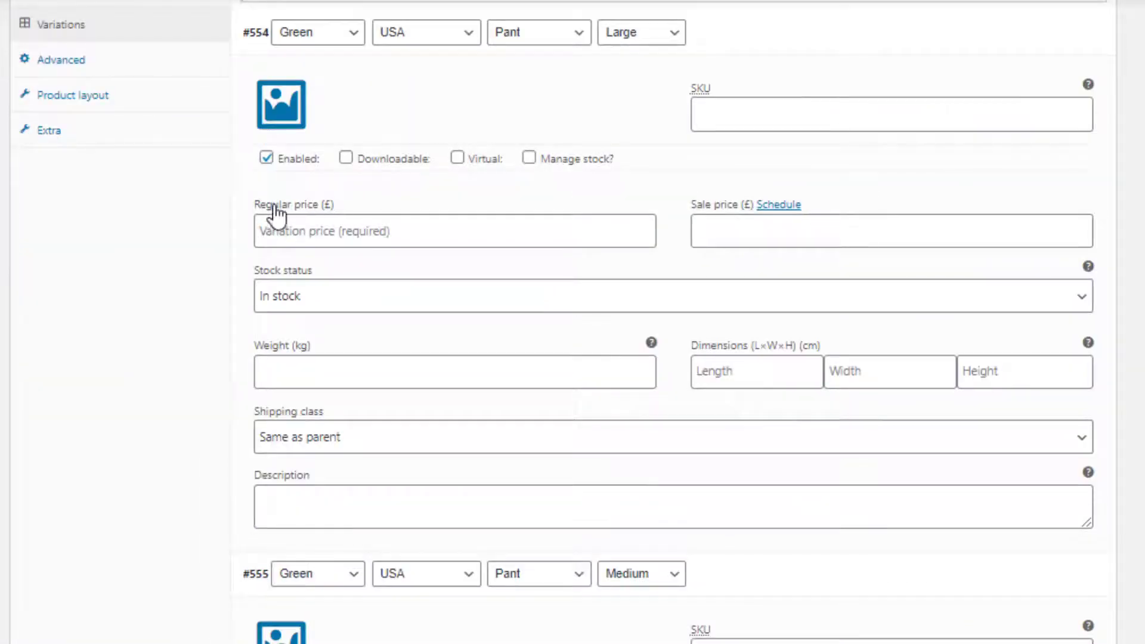
# Set regular prices 6, 61 and 62 on variations #554, #555 and #556
pyautogui.click(290, 232)
pyautogui.write('60')
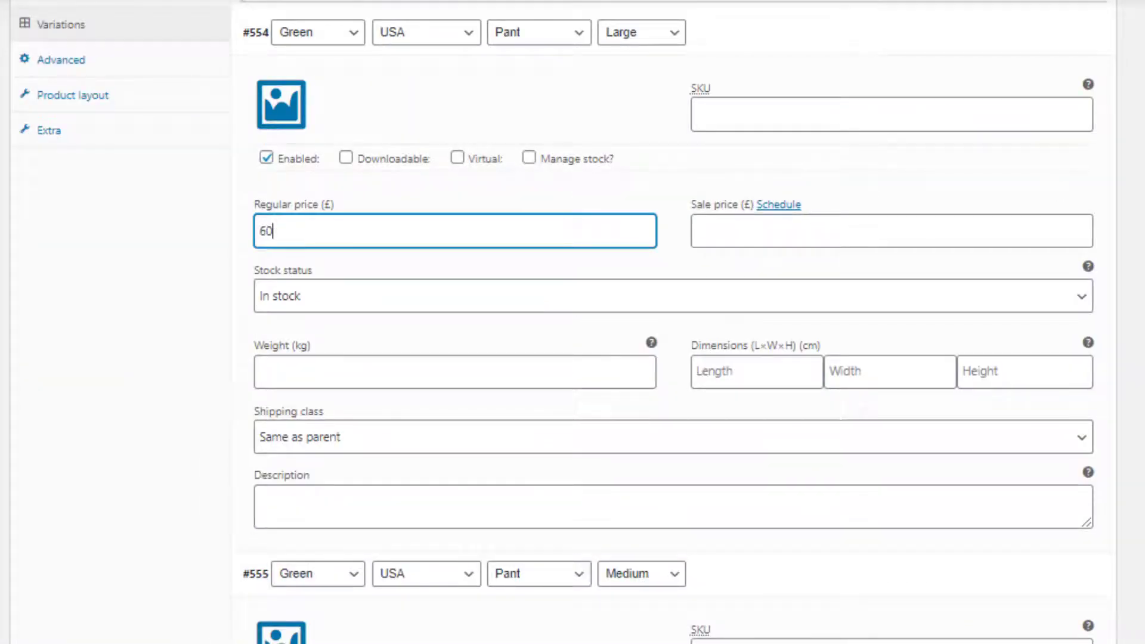
pyautogui.scroll(-5, 951, 360)
pyautogui.click(301, 465)
pyautogui.write('61')
pyautogui.scroll(-6, 1087, 465)
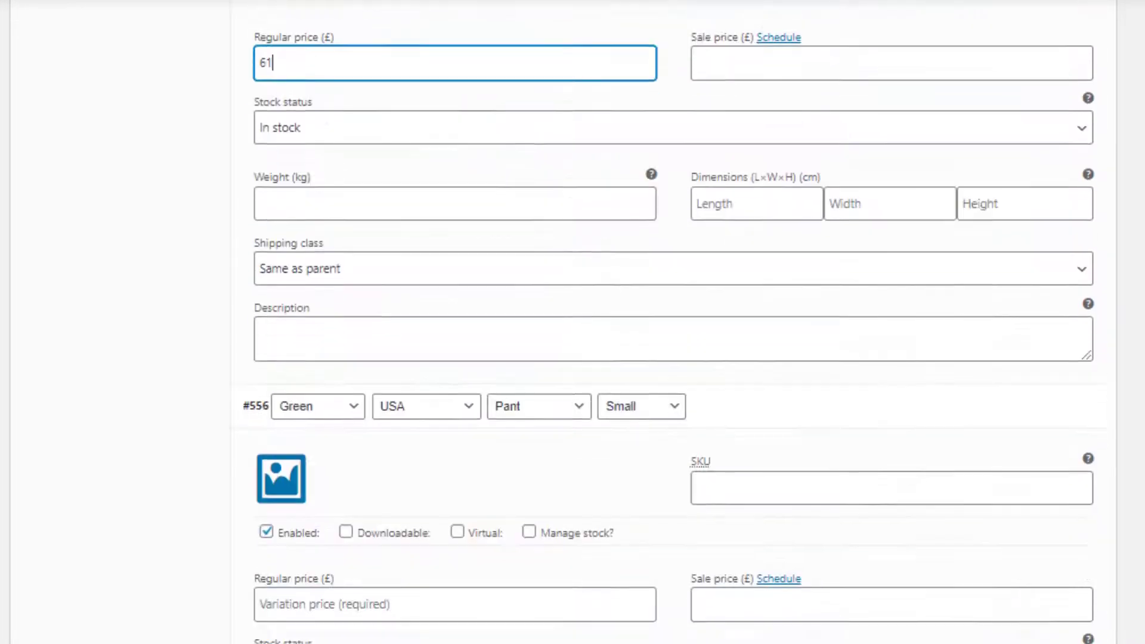
pyautogui.click(301, 592)
pyautogui.write('62')
pyautogui.scroll(-9, 404, 552)
# Price variations #557 at 63 and #558 at 64, and save the changes
pyautogui.click(391, 625)
pyautogui.write('63')
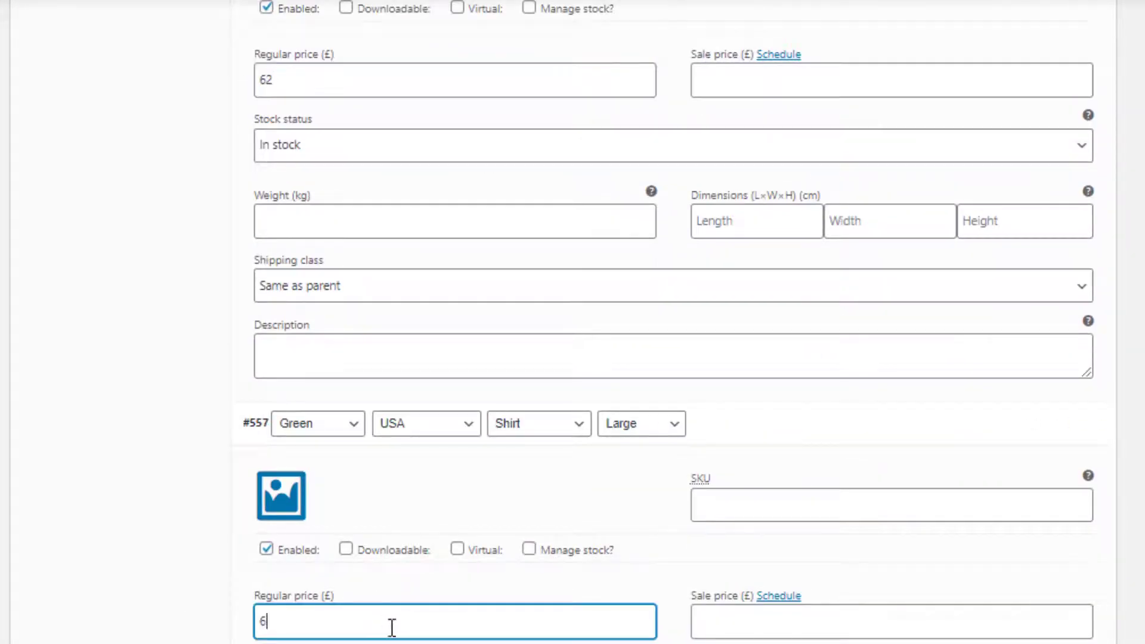
pyautogui.scroll(-10, 464, 549)
pyautogui.click(463, 549)
pyautogui.write('64')
pyautogui.scroll(-5, 905, 573)
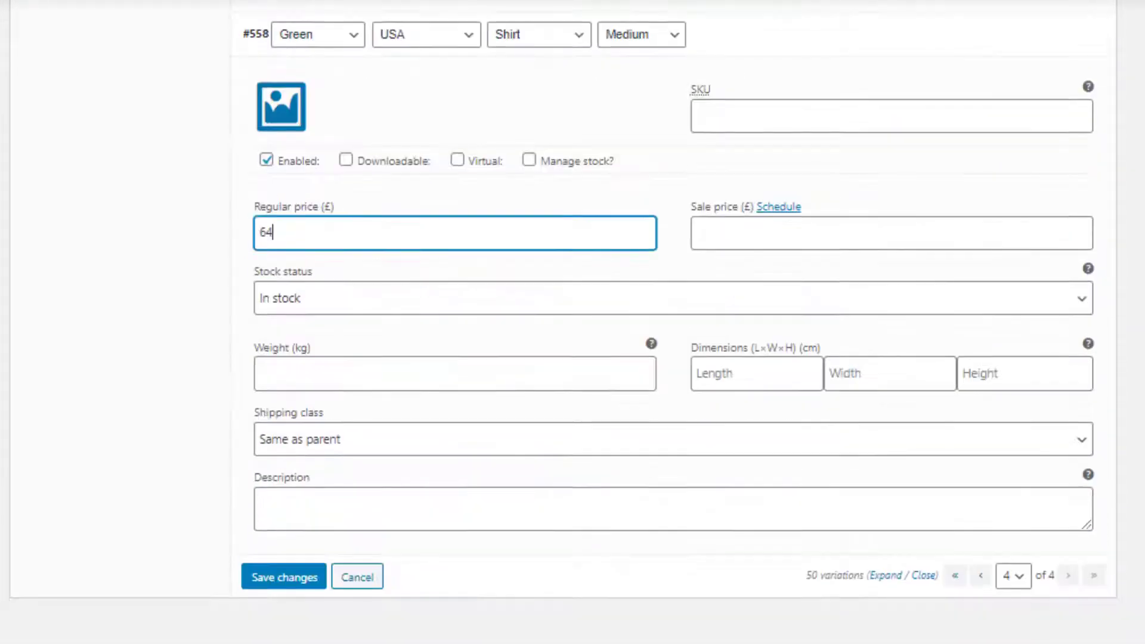
pyautogui.click(302, 581)
# Assign variation images, giving variation #558 the green shirt photo
pyautogui.click(294, 111)
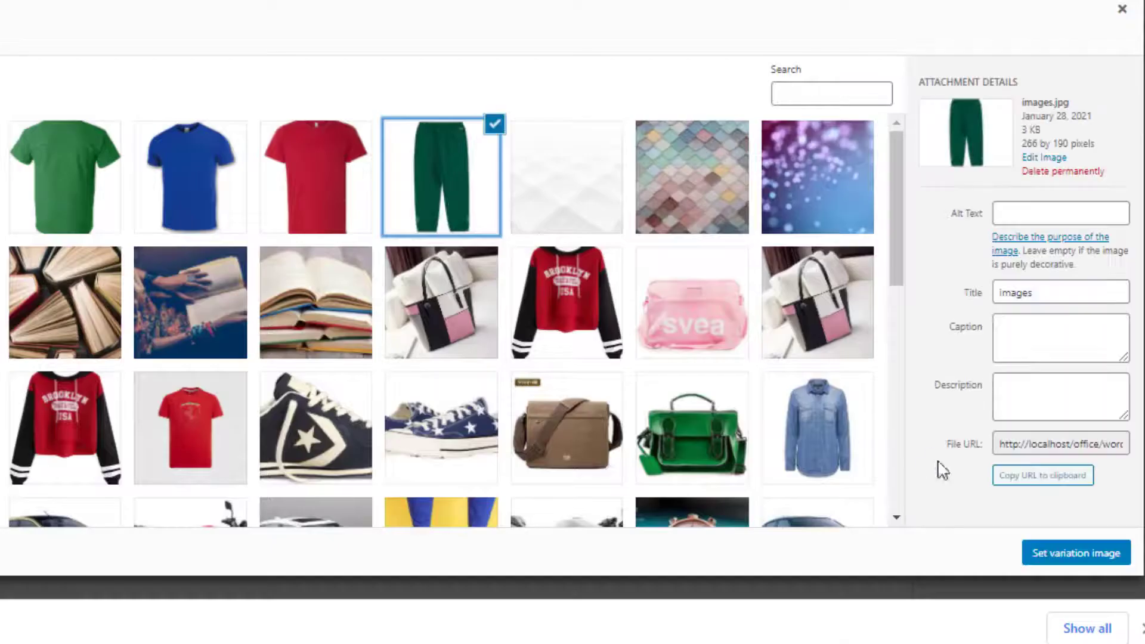
pyautogui.click(1067, 557)
pyautogui.click(116, 125)
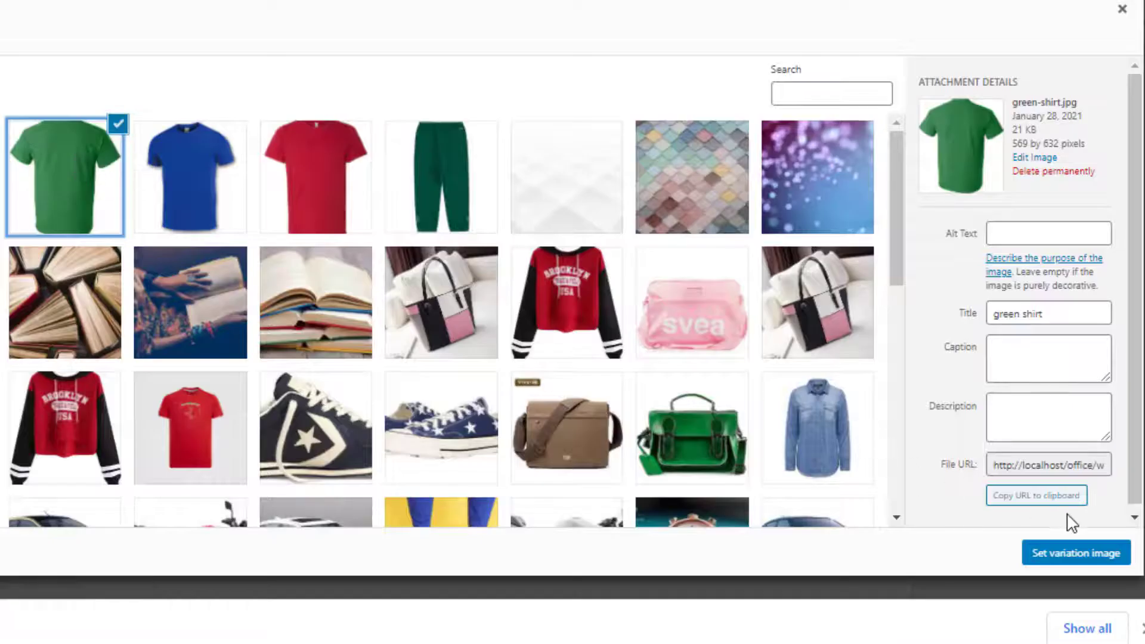
pyautogui.click(1071, 554)
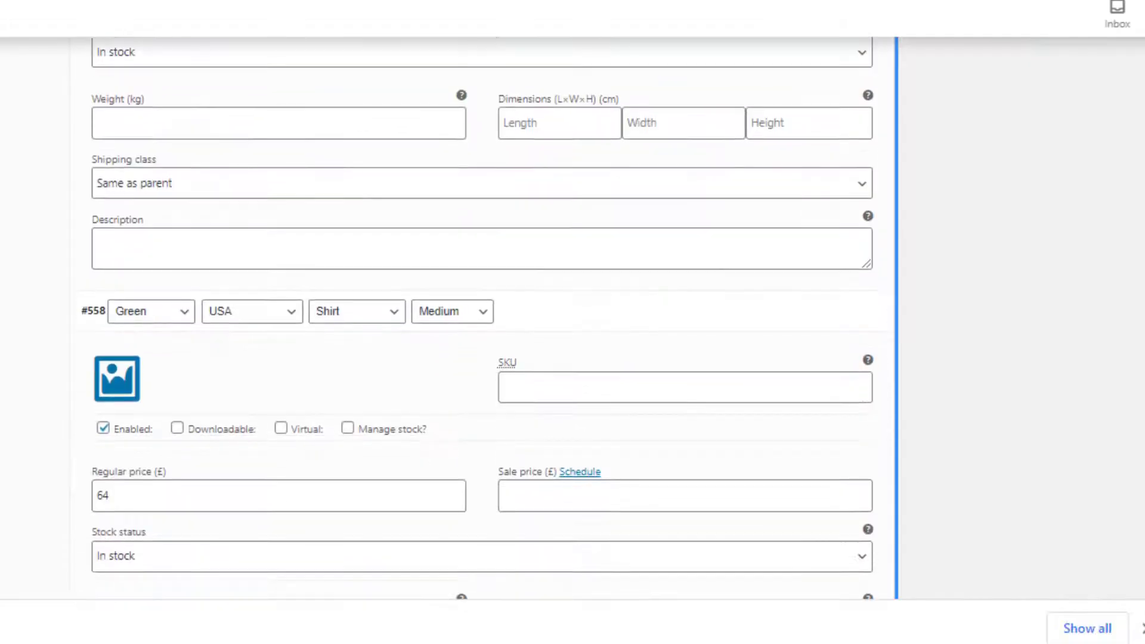
pyautogui.click(124, 377)
pyautogui.click(106, 174)
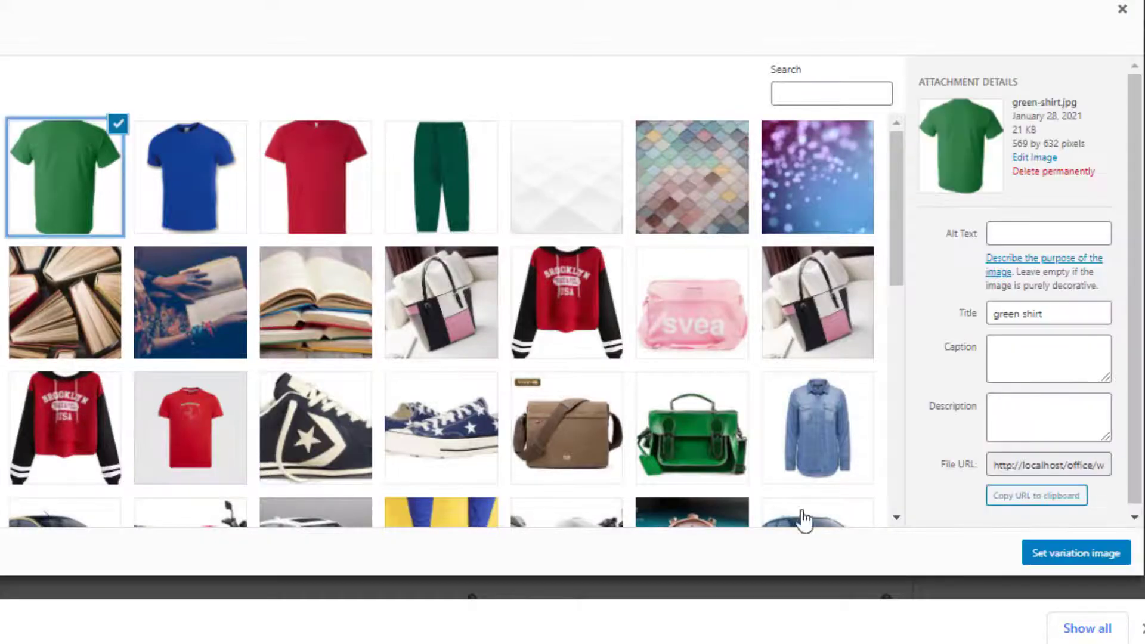
pyautogui.click(1094, 556)
pyautogui.scroll(-5, 418, 417)
# Save variations, use the shirt-and-chinos flat-lay photo as product image, and publish
pyautogui.click(127, 511)
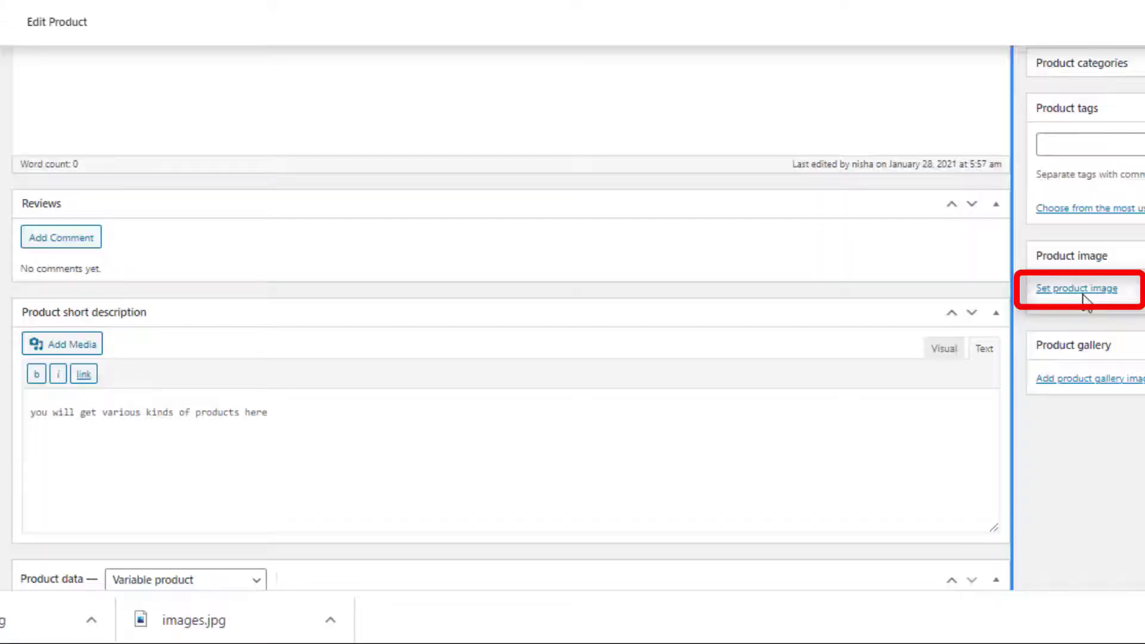
pyautogui.click(1082, 291)
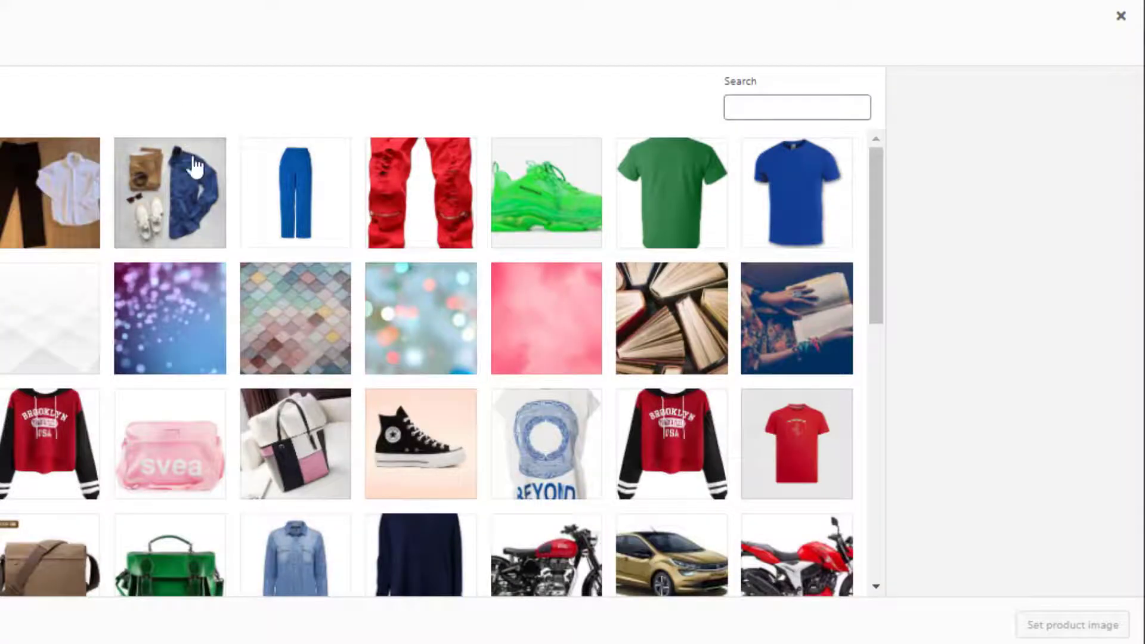
pyautogui.click(197, 217)
pyautogui.click(1072, 625)
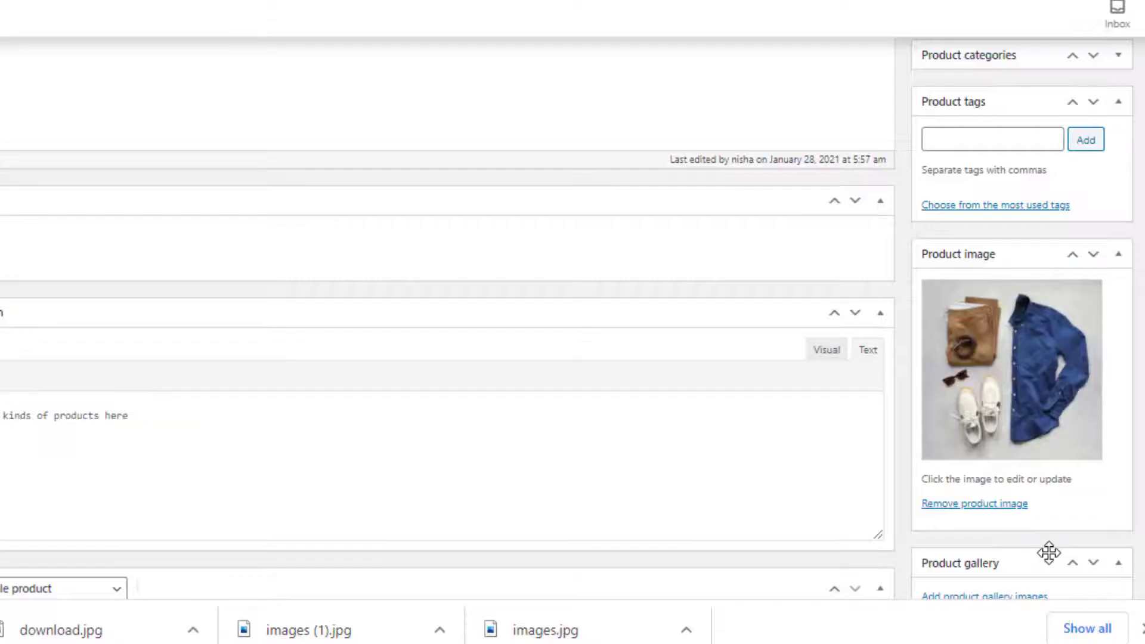
pyautogui.scroll(2, 1048, 552)
pyautogui.click(1101, 160)
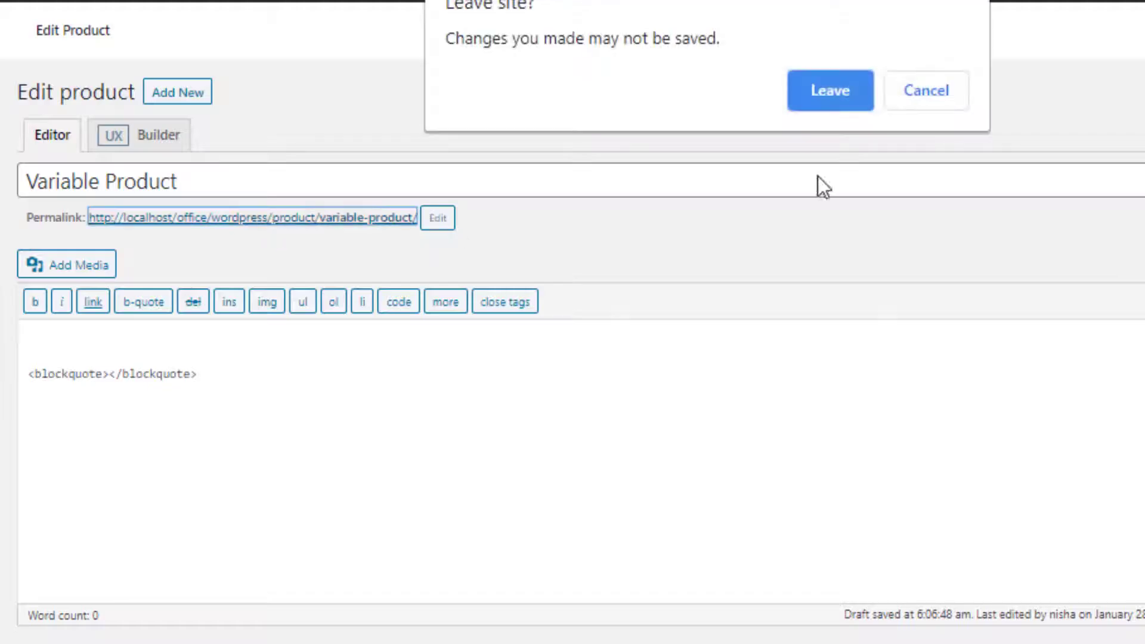
# On the Variable Product page, select Blue, Bangladesh, Shirt and Large
pyautogui.click(842, 99)
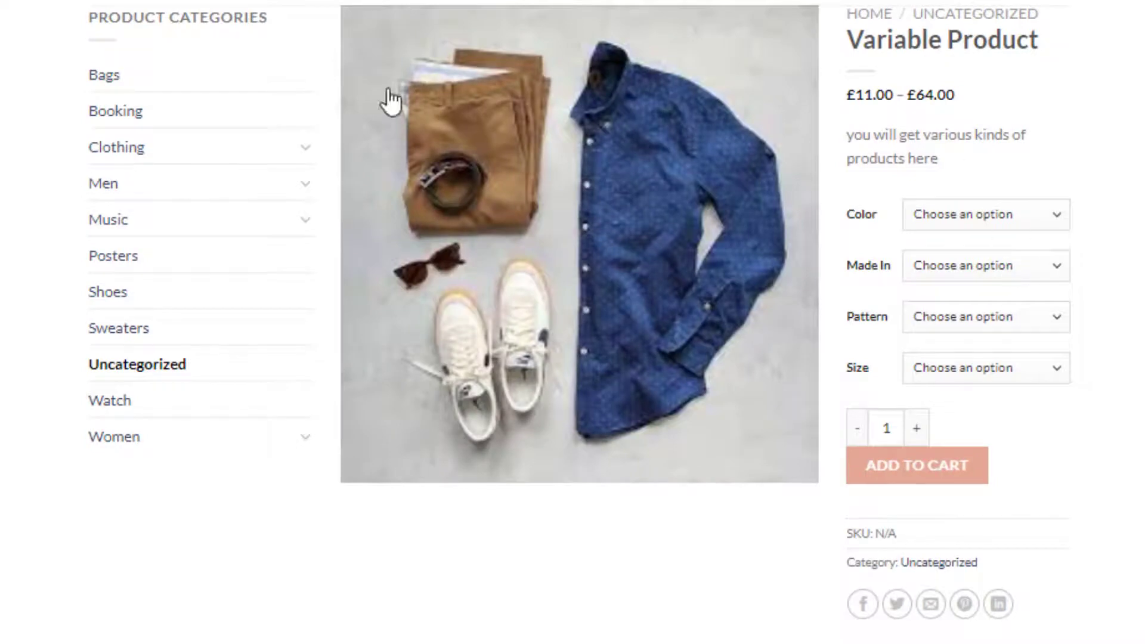
pyautogui.click(1032, 215)
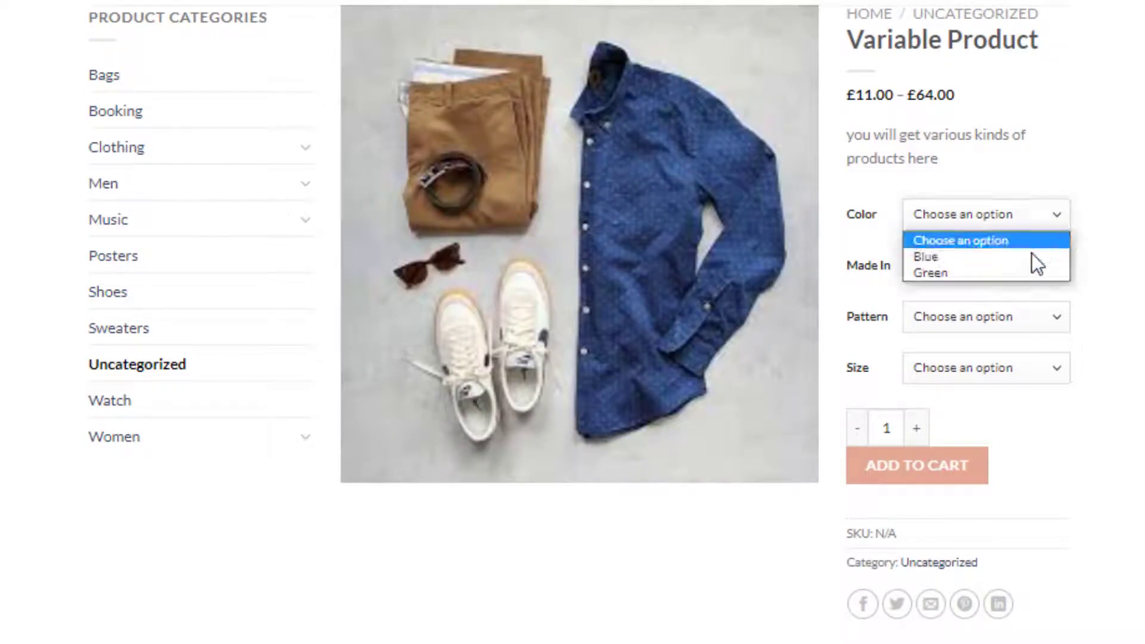
pyautogui.click(1032, 252)
pyautogui.click(1032, 266)
pyautogui.click(1029, 303)
pyautogui.click(1026, 317)
pyautogui.click(1014, 374)
pyautogui.click(1013, 368)
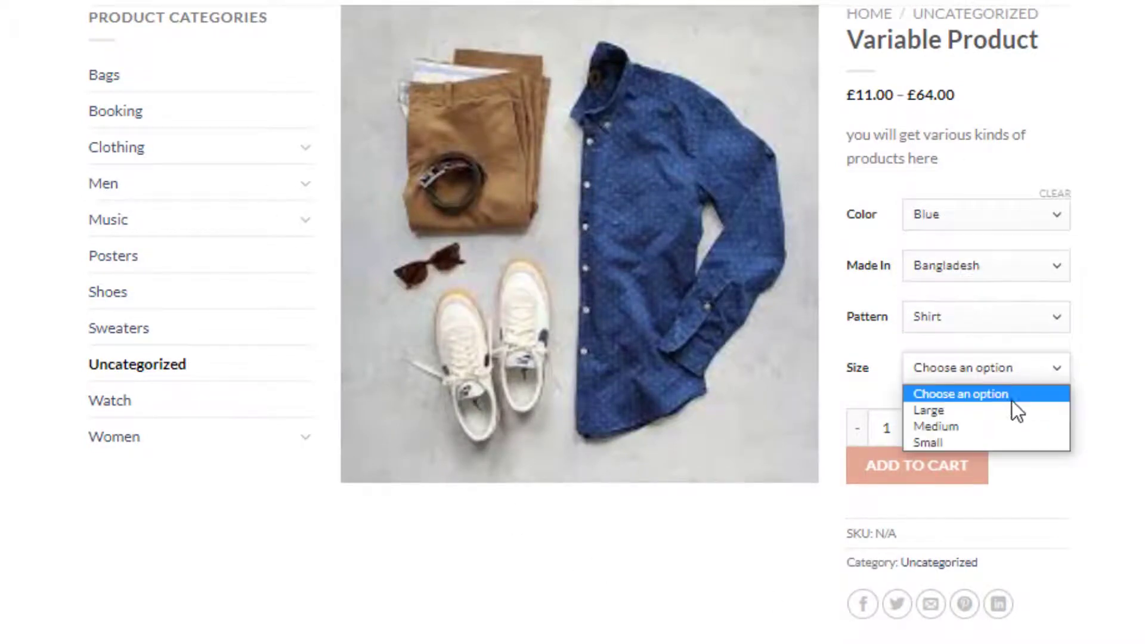
pyautogui.click(1012, 404)
# Switch Color to Green, keeping Bangladesh, Shirt and Large selected
pyautogui.click(924, 219)
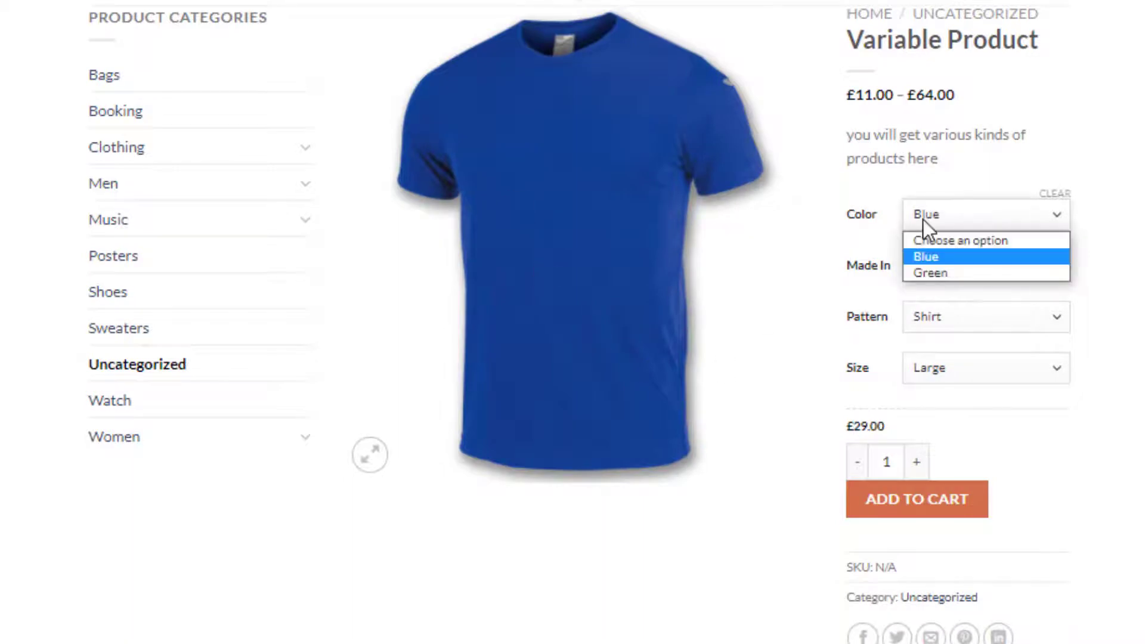
pyautogui.click(931, 270)
pyautogui.click(1057, 220)
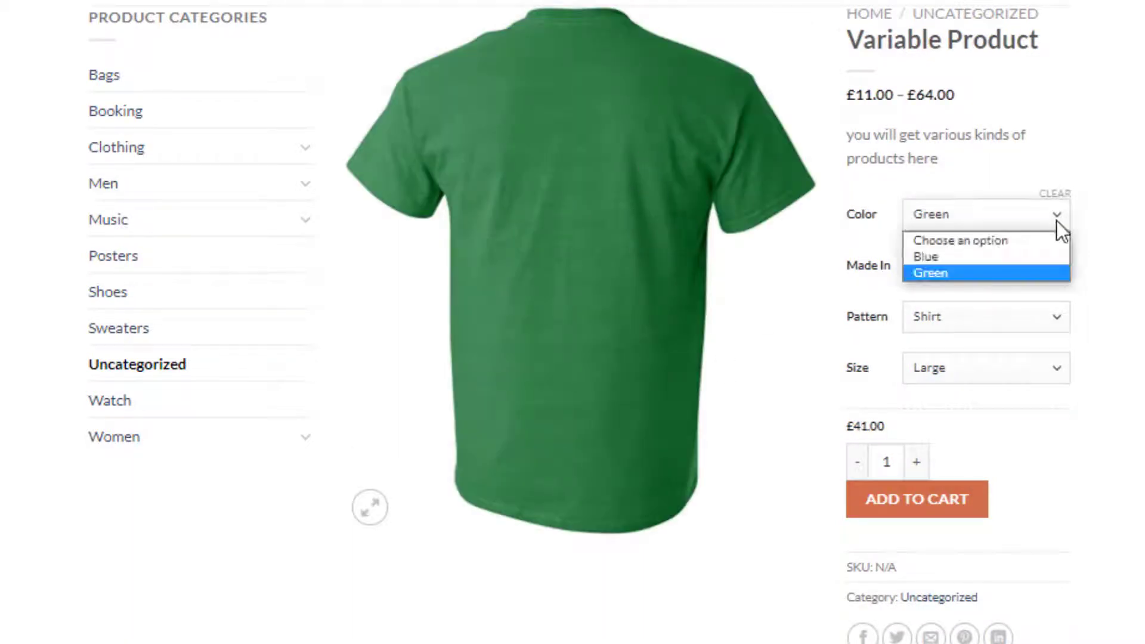
pyautogui.click(1051, 272)
pyautogui.click(1057, 278)
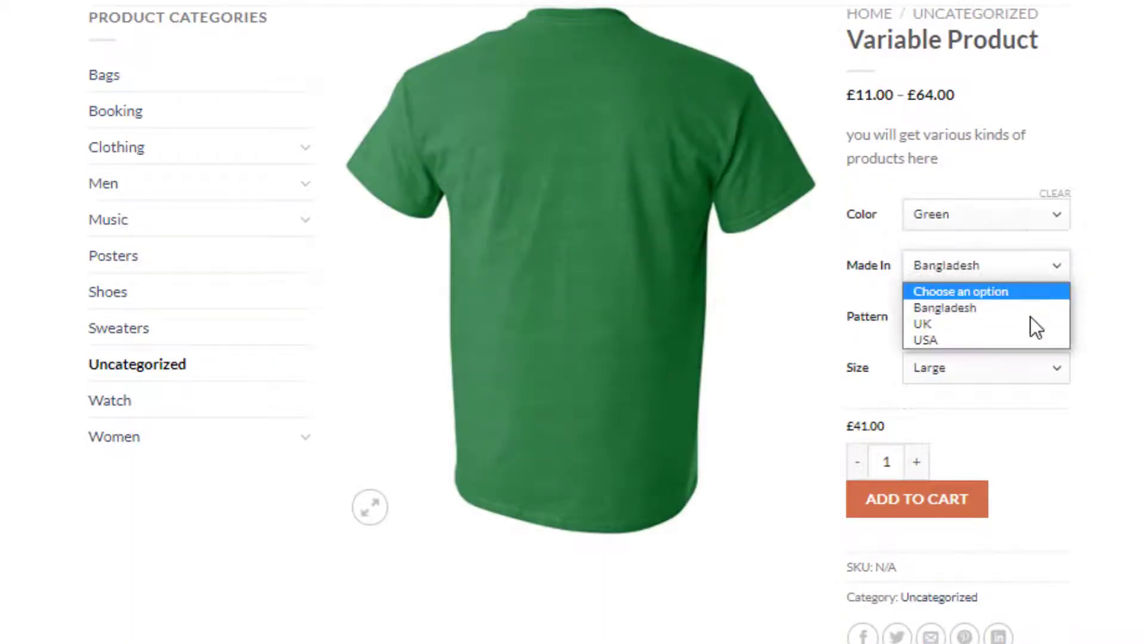
pyautogui.click(1059, 319)
pyautogui.click(1032, 381)
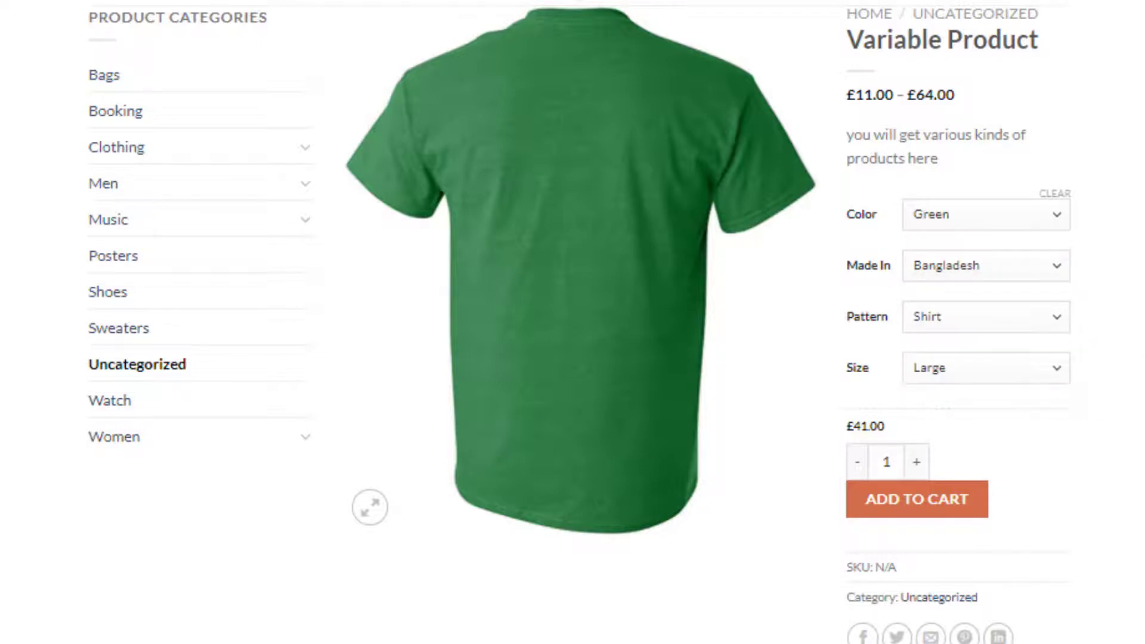
pyautogui.click(1060, 371)
pyautogui.click(1014, 409)
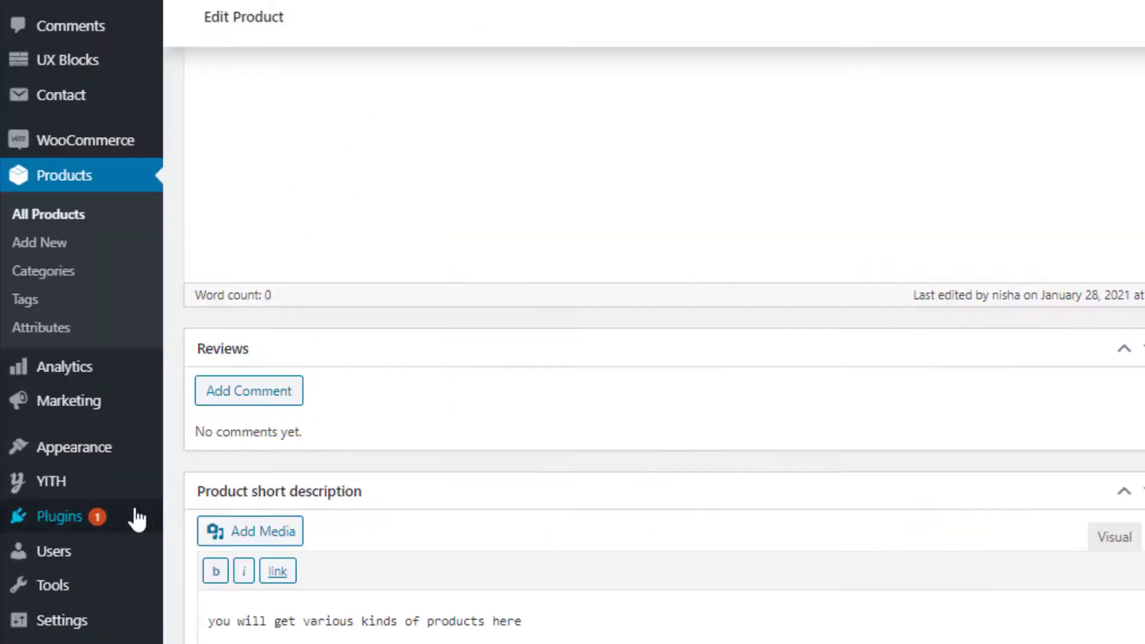
# Install Variation Swatches for WooCommerce from Plugins > Add New, then preview the Variable Product
pyautogui.moveTo(173, 511)
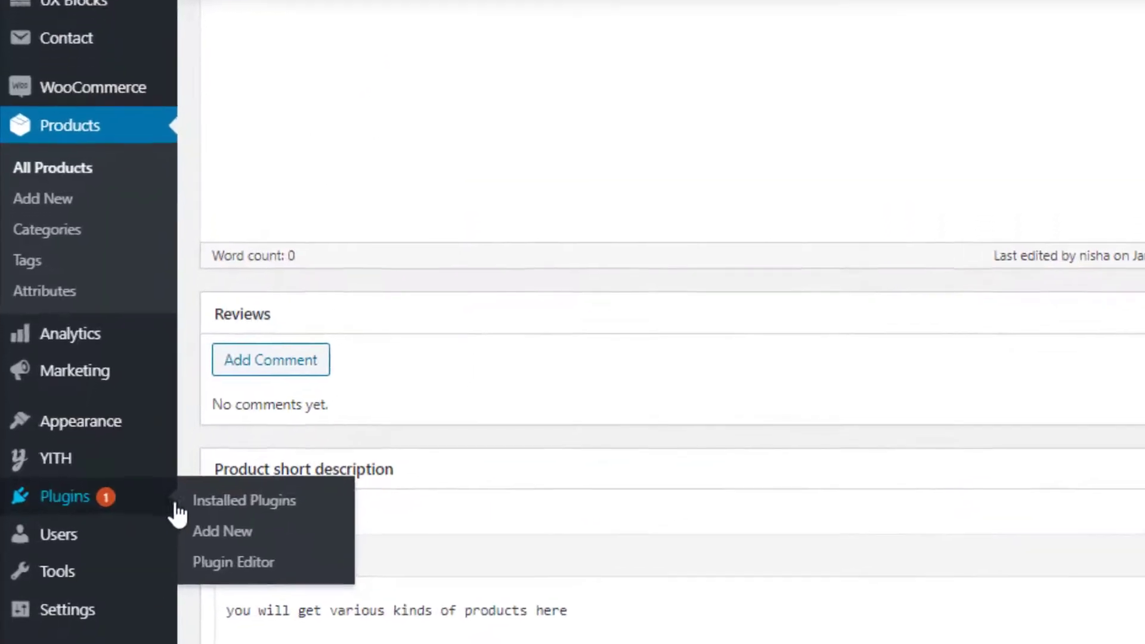
pyautogui.click(204, 529)
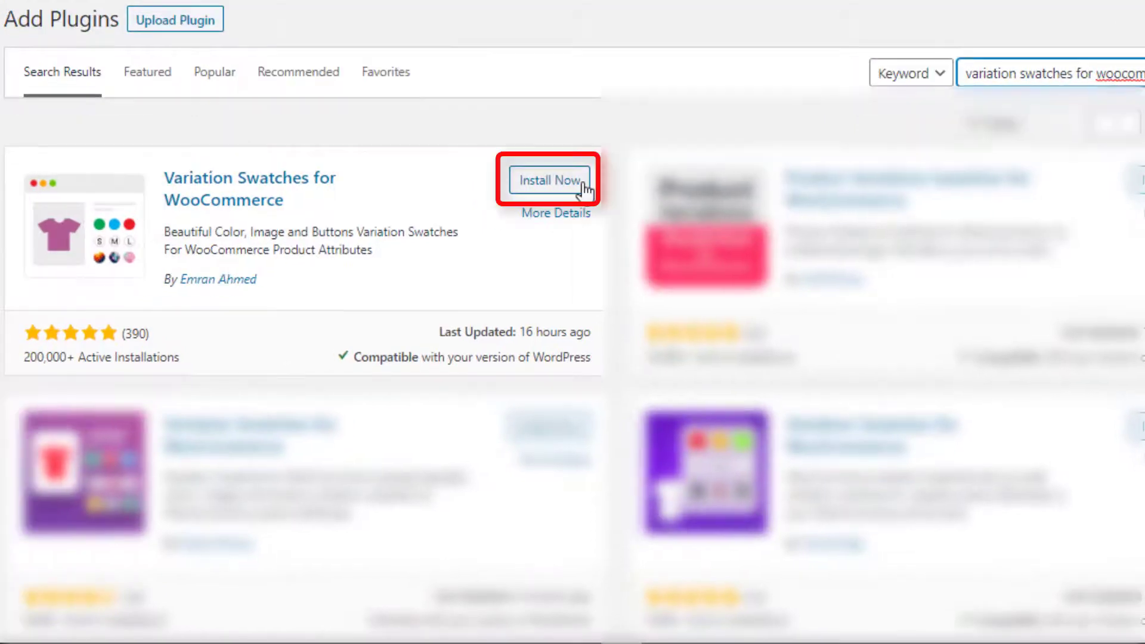
pyautogui.click(553, 192)
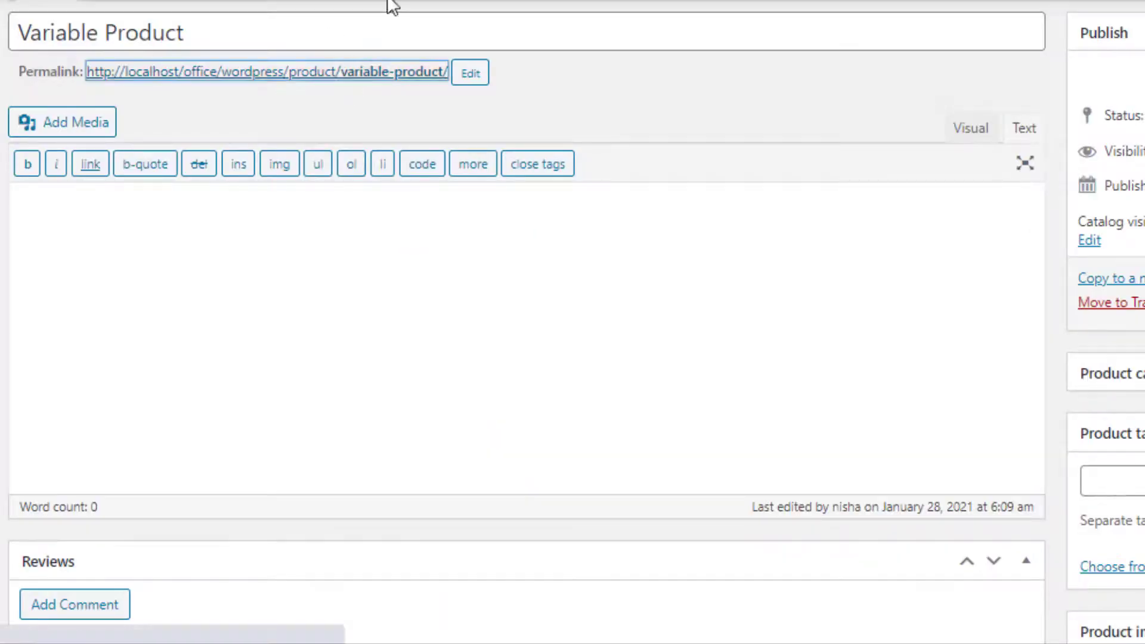
pyautogui.click(388, 6)
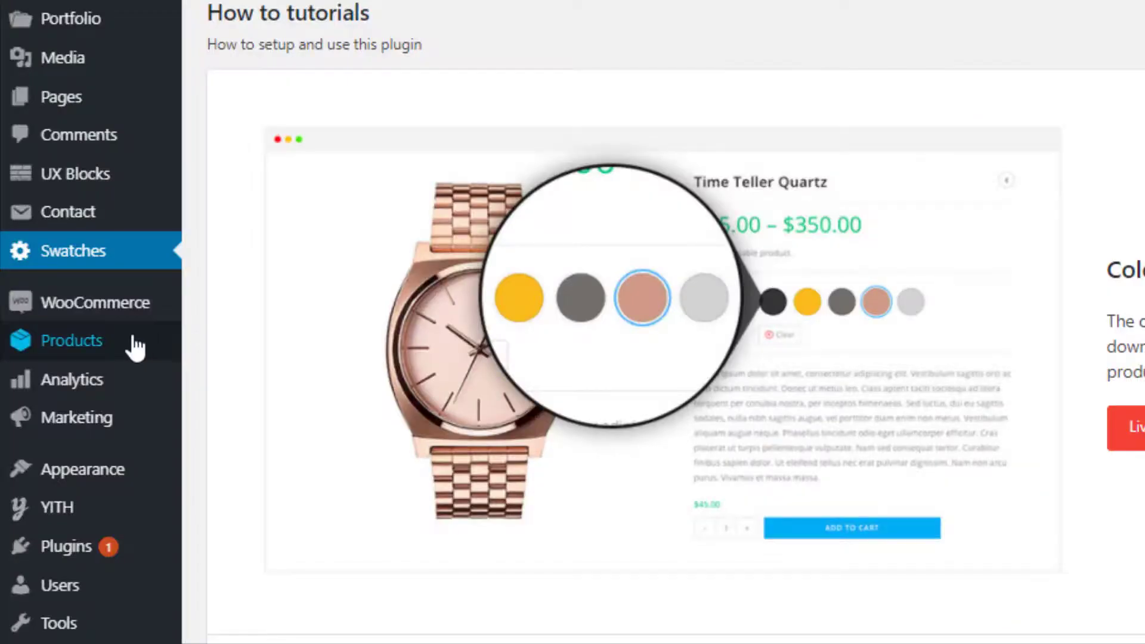
# Set the Color attribute's type to Color and update it
pyautogui.moveTo(138, 358)
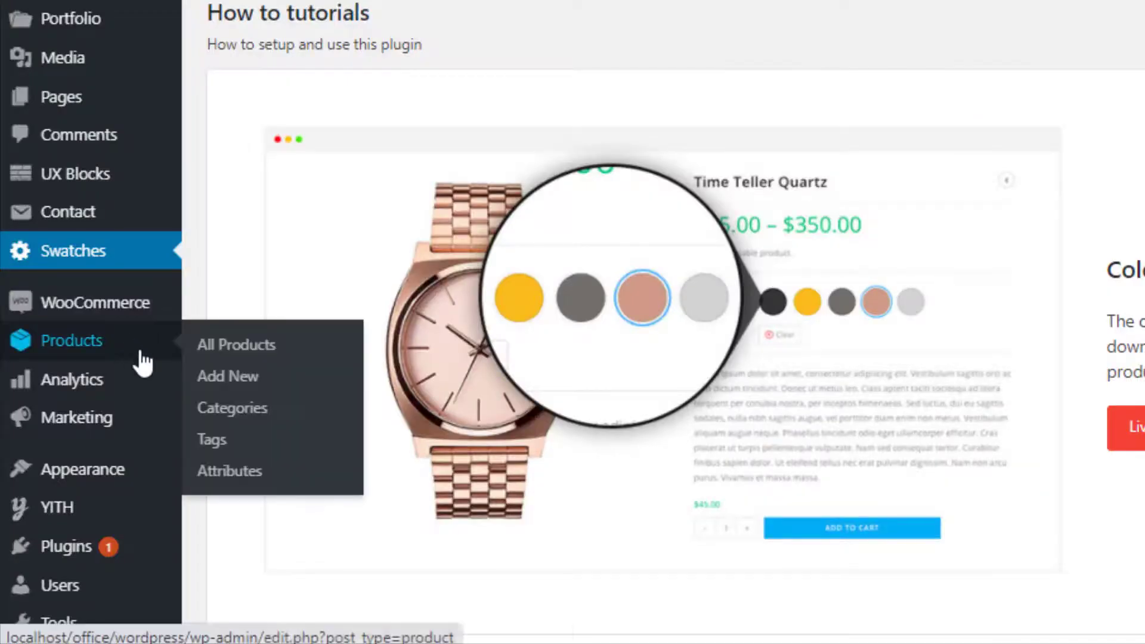
pyautogui.click(244, 472)
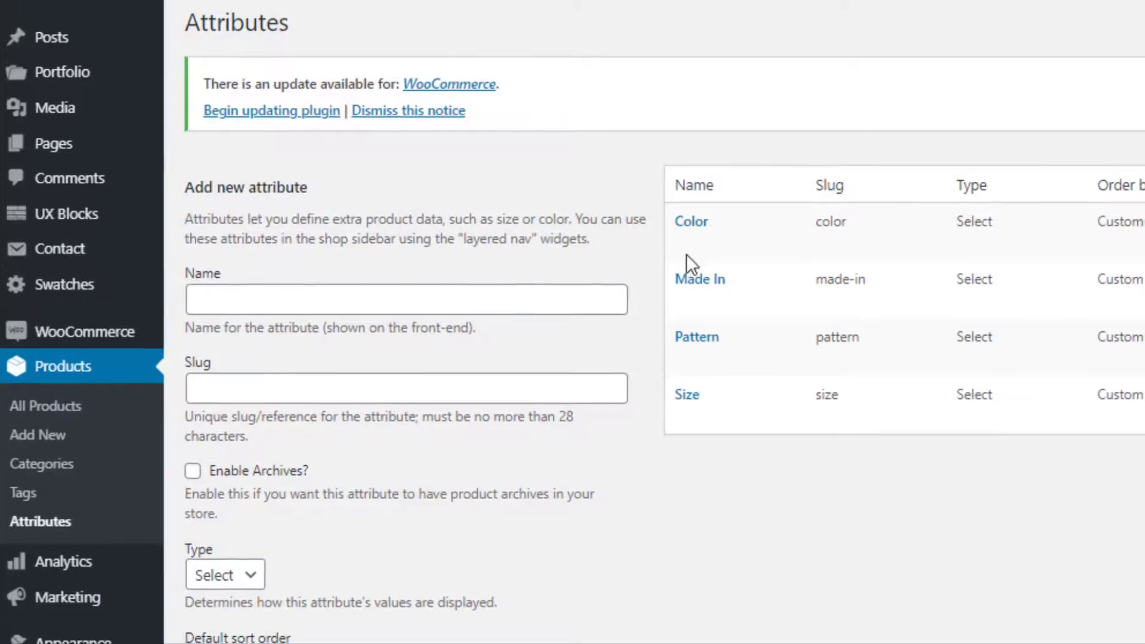
pyautogui.moveTo(683, 242)
pyautogui.click(535, 266)
pyautogui.click(631, 454)
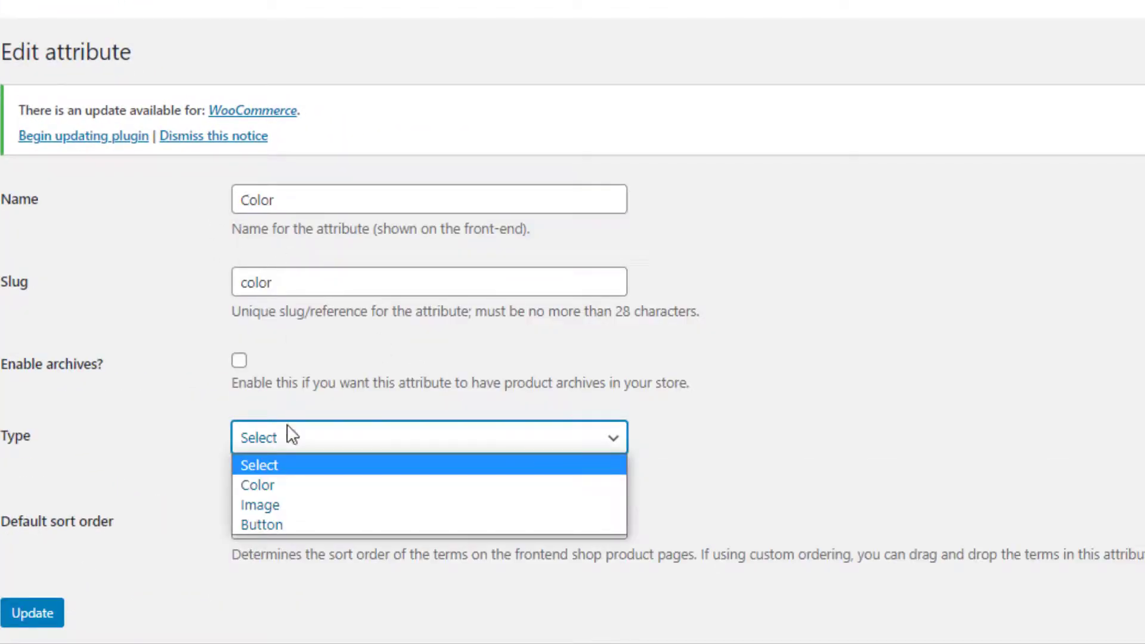
pyautogui.click(269, 485)
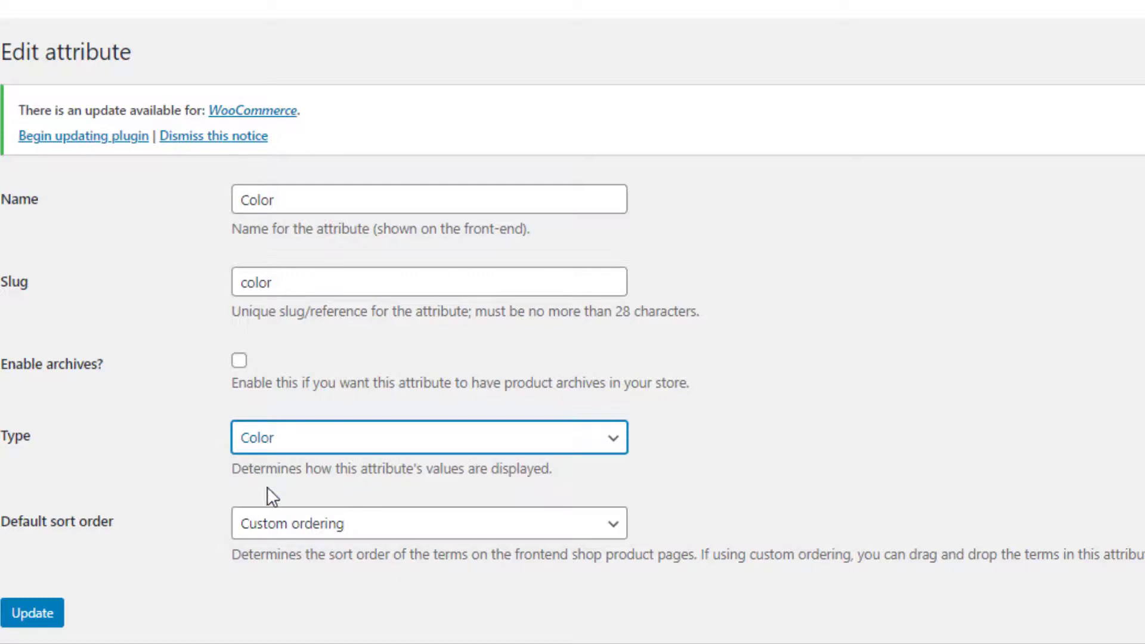
pyautogui.click(34, 618)
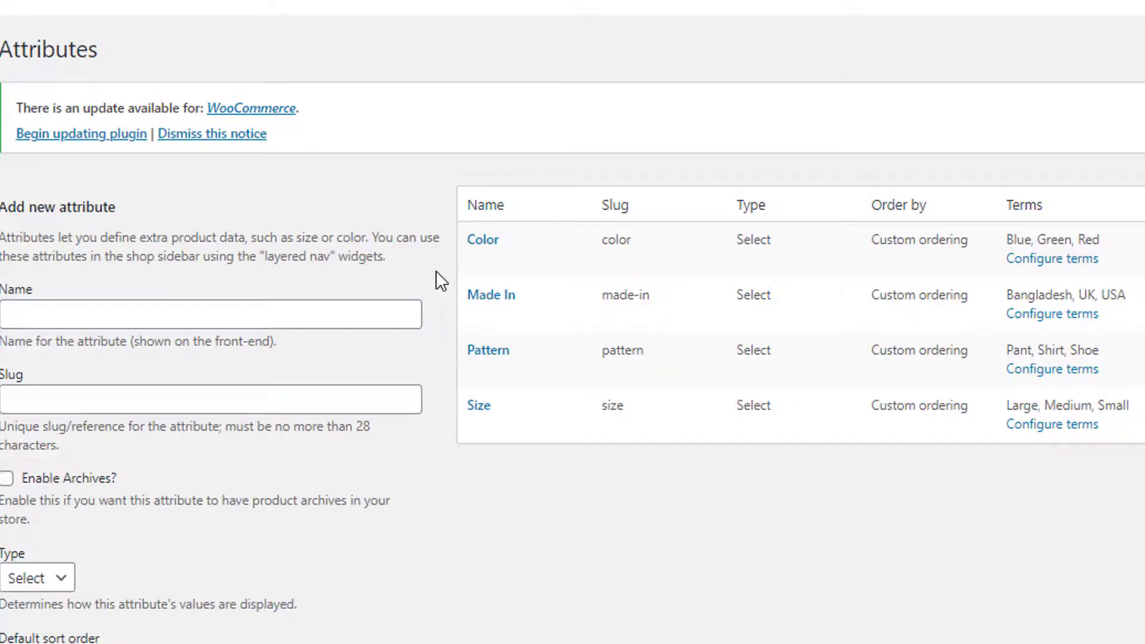
# Set Made In to Radio, Pattern to Image and Size to Button, updating each
pyautogui.click(476, 313)
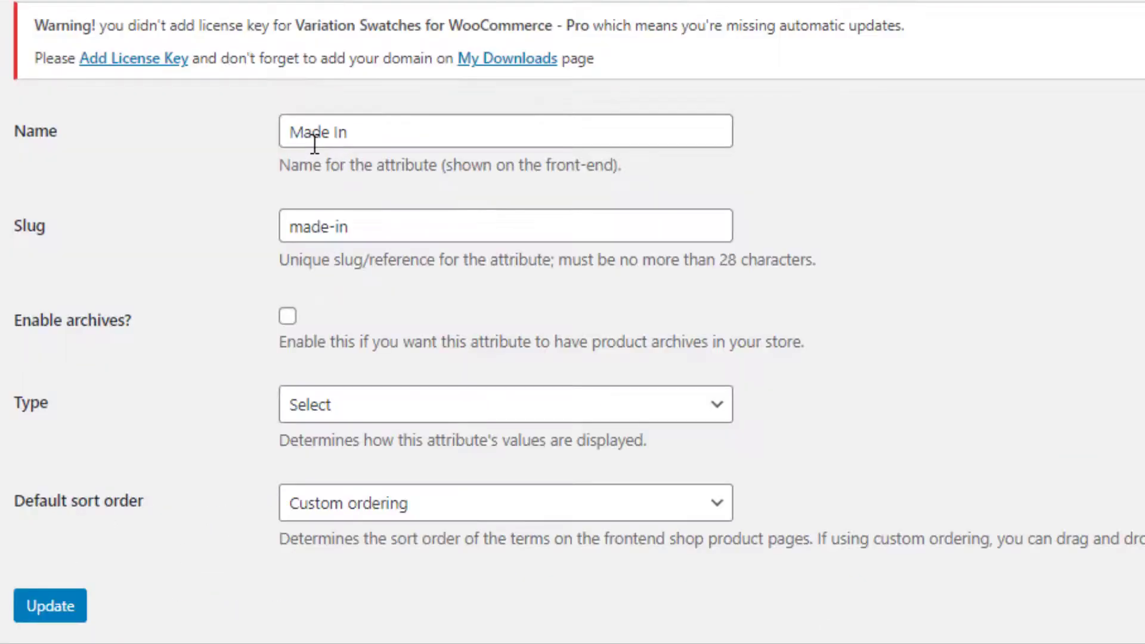
pyautogui.click(528, 405)
pyautogui.click(475, 535)
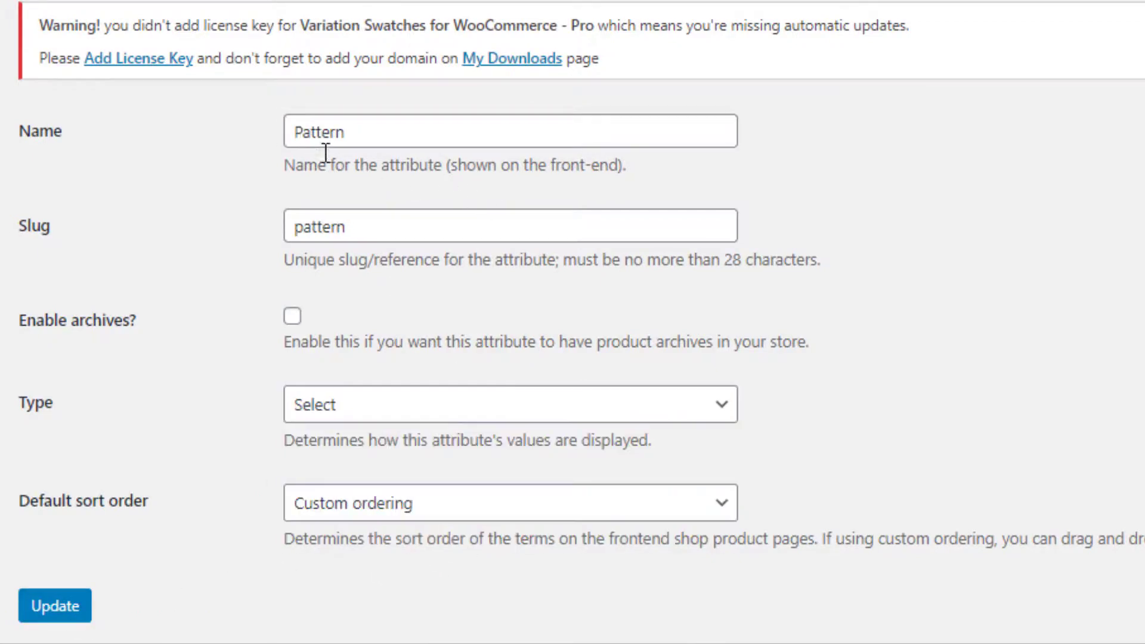
pyautogui.click(573, 407)
pyautogui.click(354, 486)
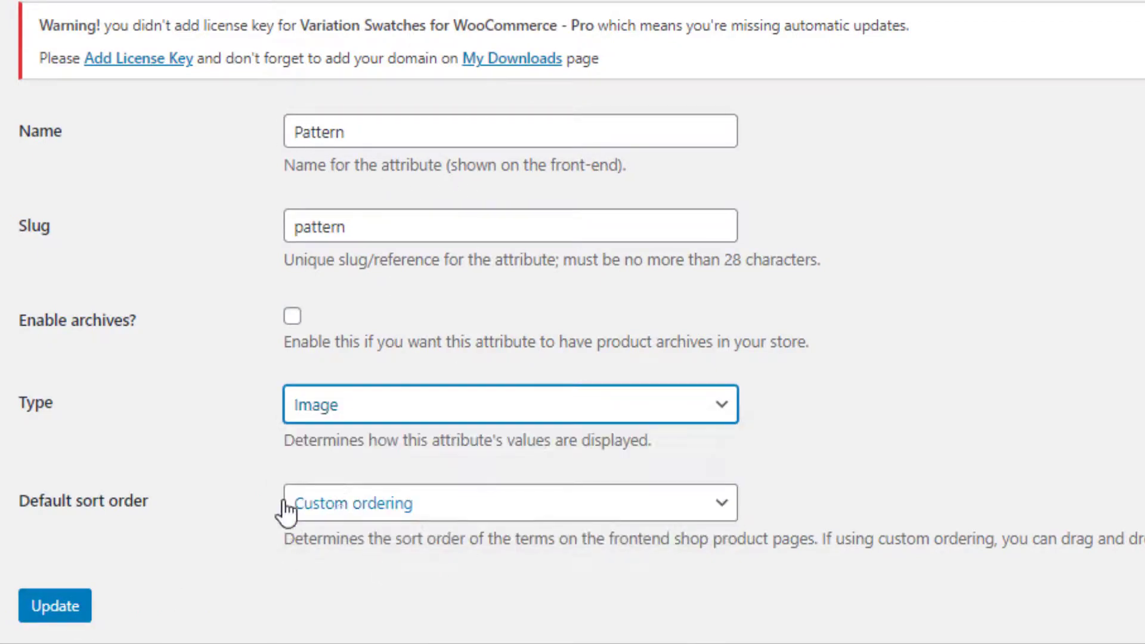
pyautogui.click(36, 606)
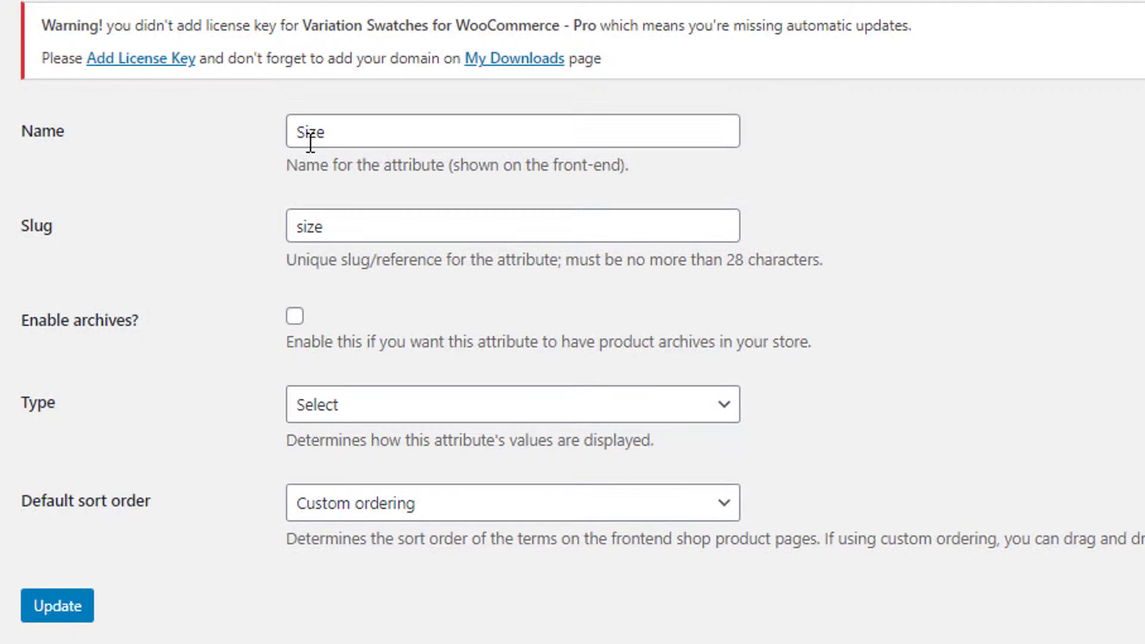
pyautogui.click(385, 412)
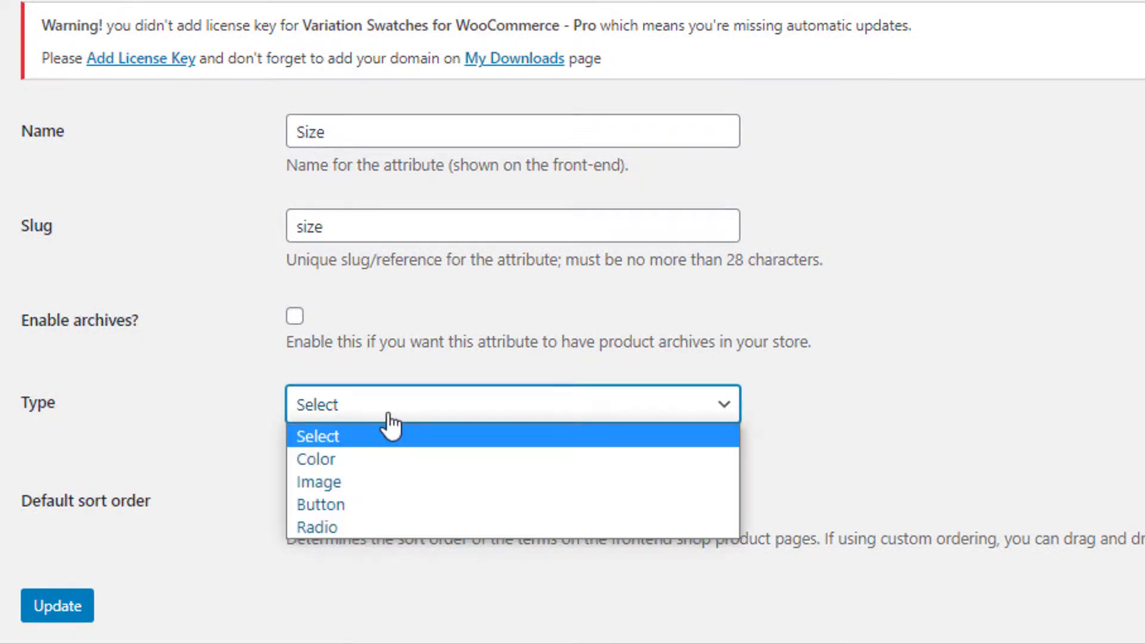
pyautogui.click(335, 502)
pyautogui.click(83, 600)
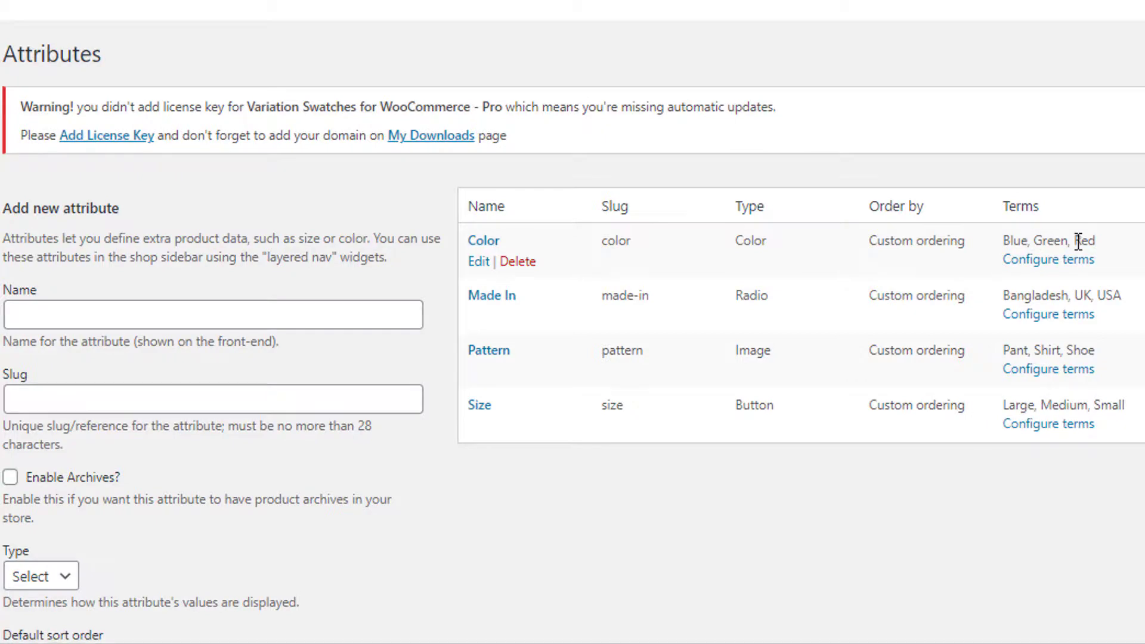
# Give the Color terms Blue, Green and Red matching blue, green and red swatch colours
pyautogui.click(1060, 270)
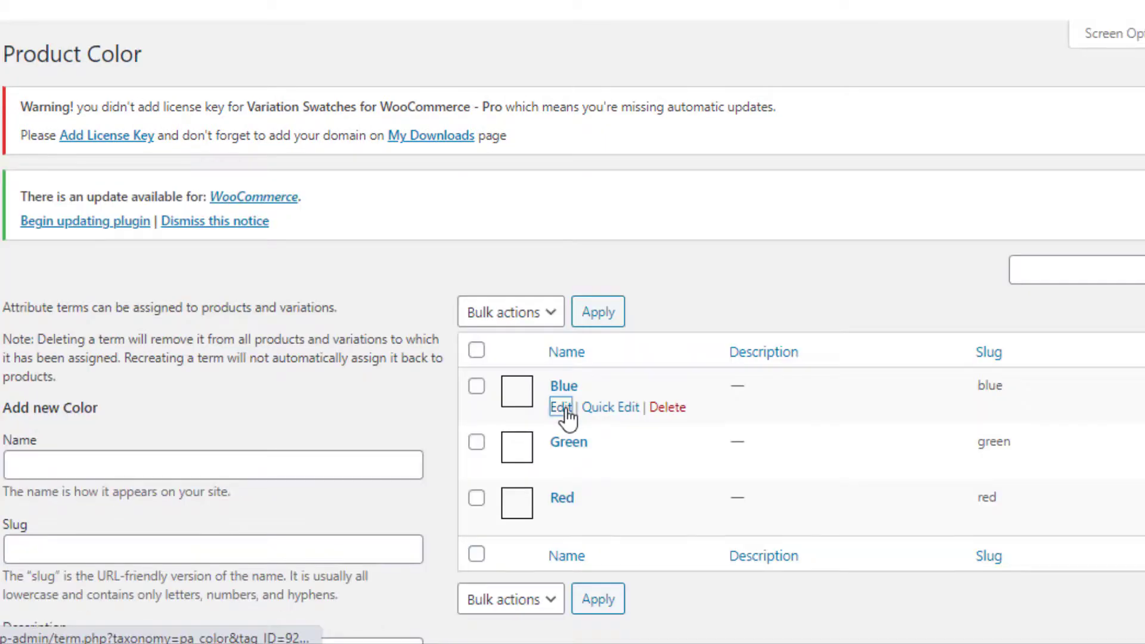
pyautogui.click(561, 407)
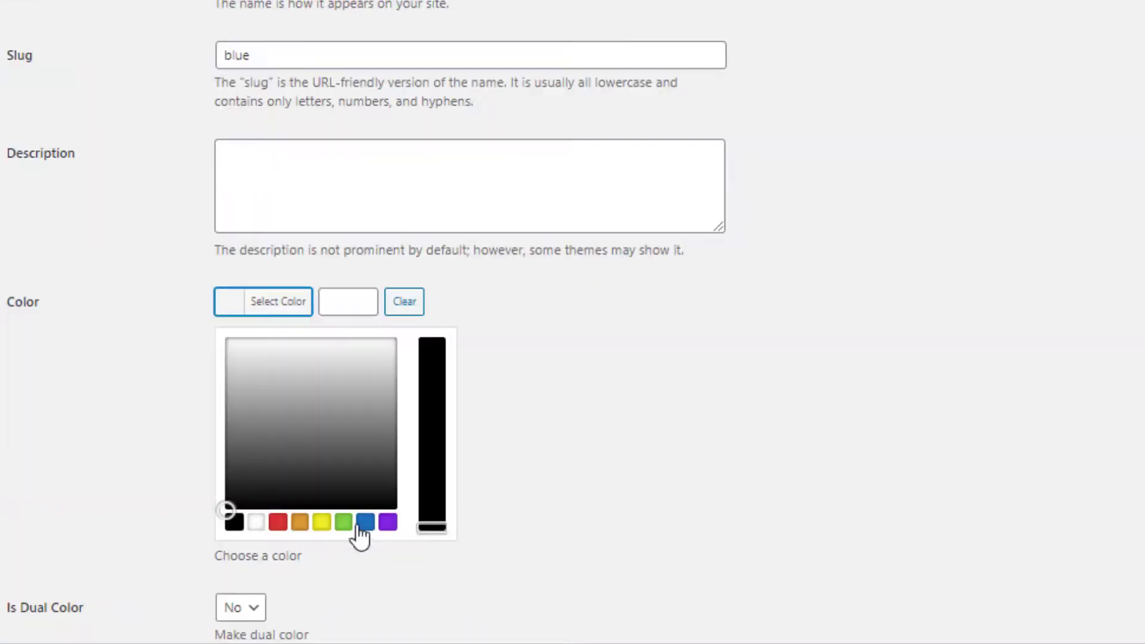
pyautogui.click(364, 525)
pyautogui.scroll(-5, 287, 573)
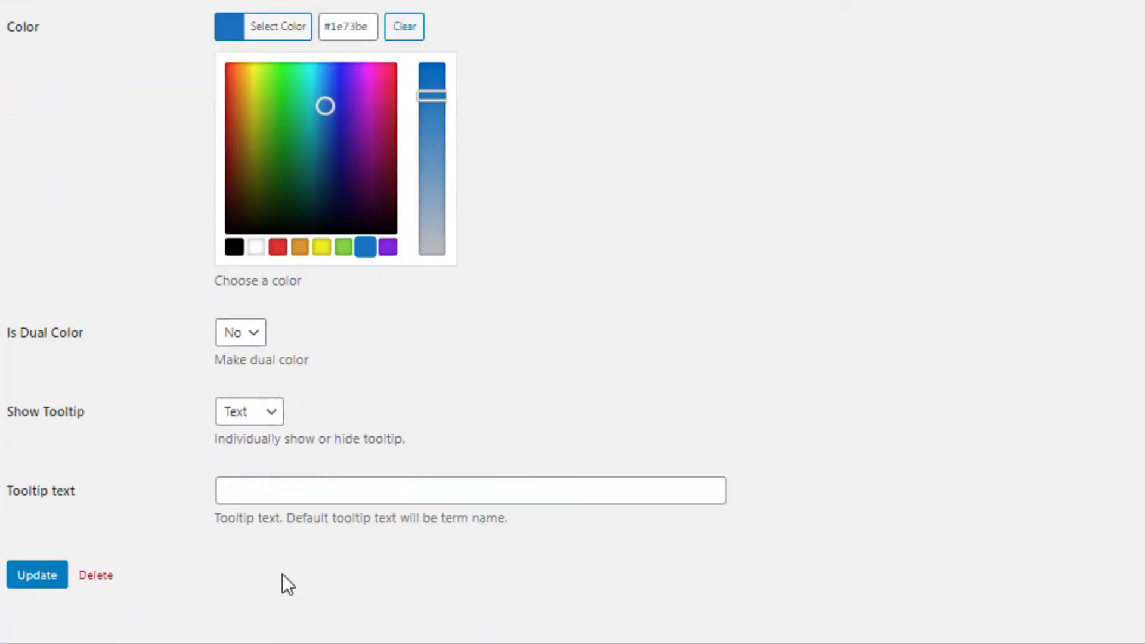
pyautogui.click(51, 574)
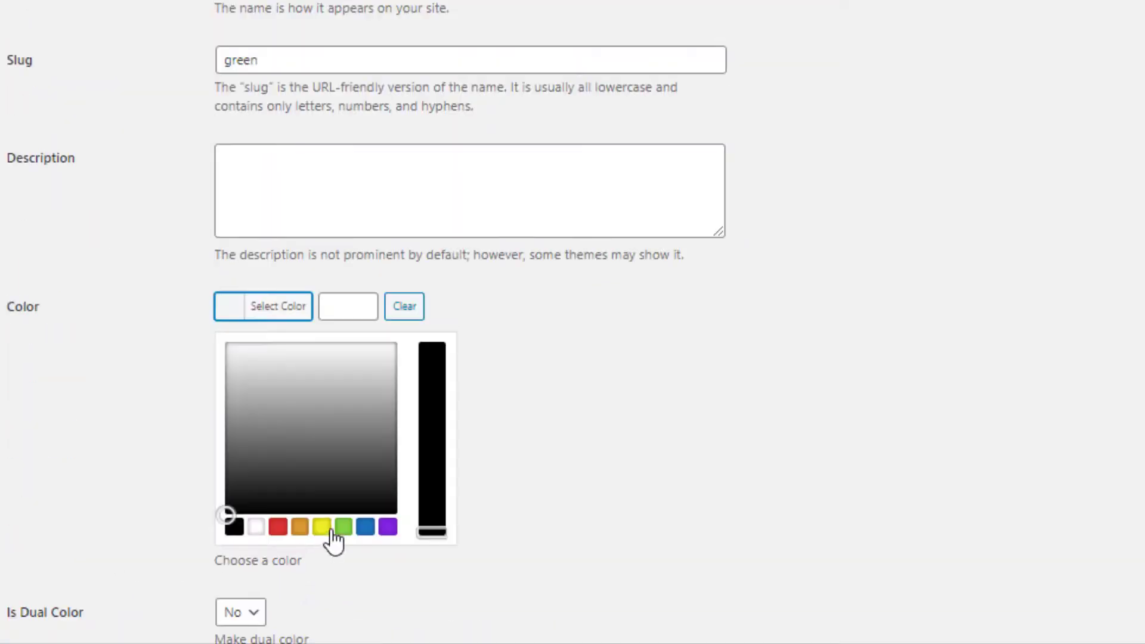
pyautogui.click(344, 527)
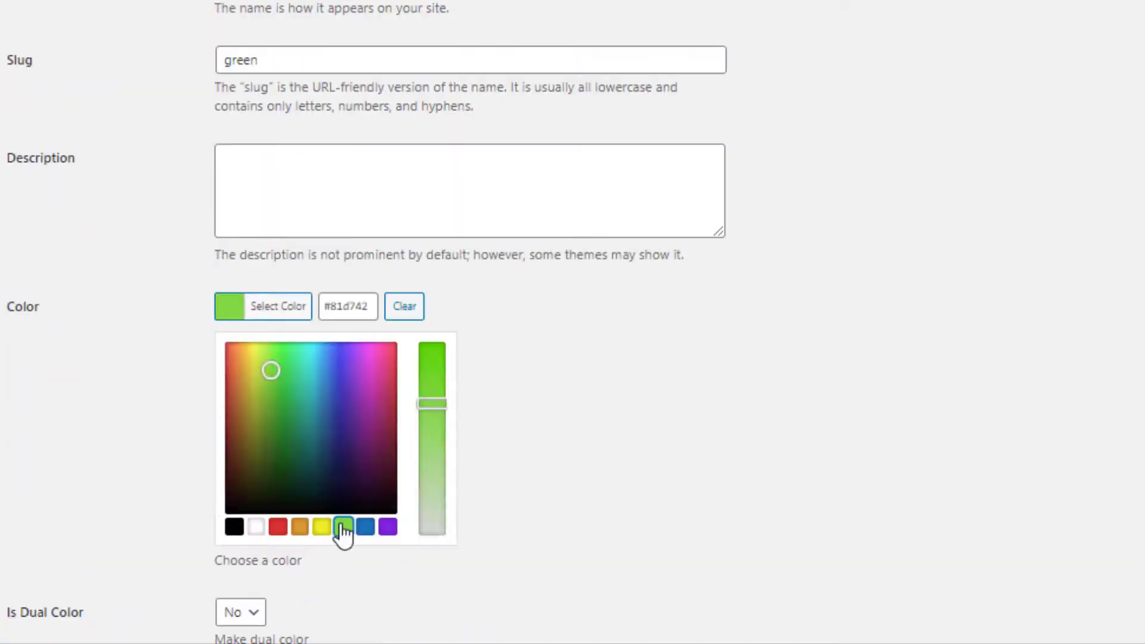
pyautogui.click(37, 633)
pyautogui.click(277, 540)
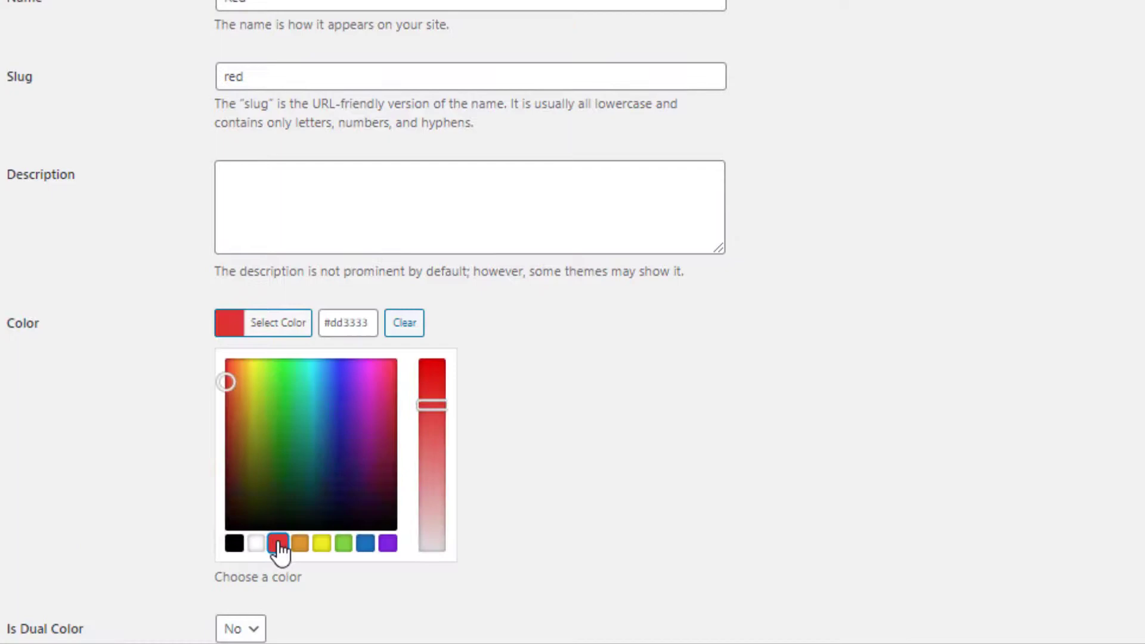
pyautogui.scroll(-5, 298, 587)
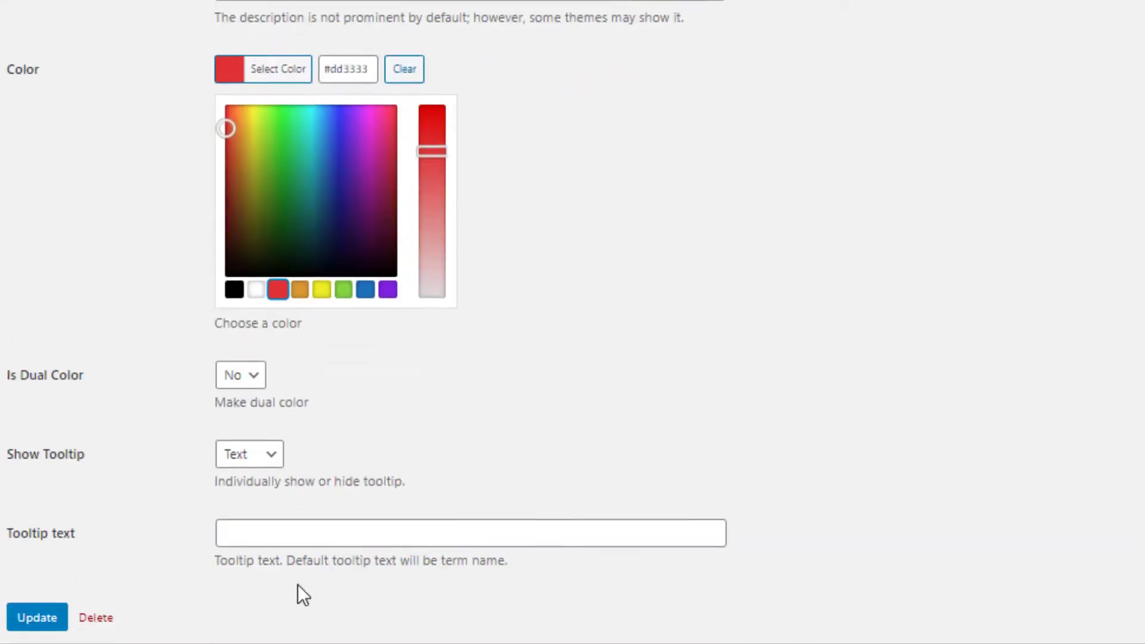
pyautogui.click(42, 617)
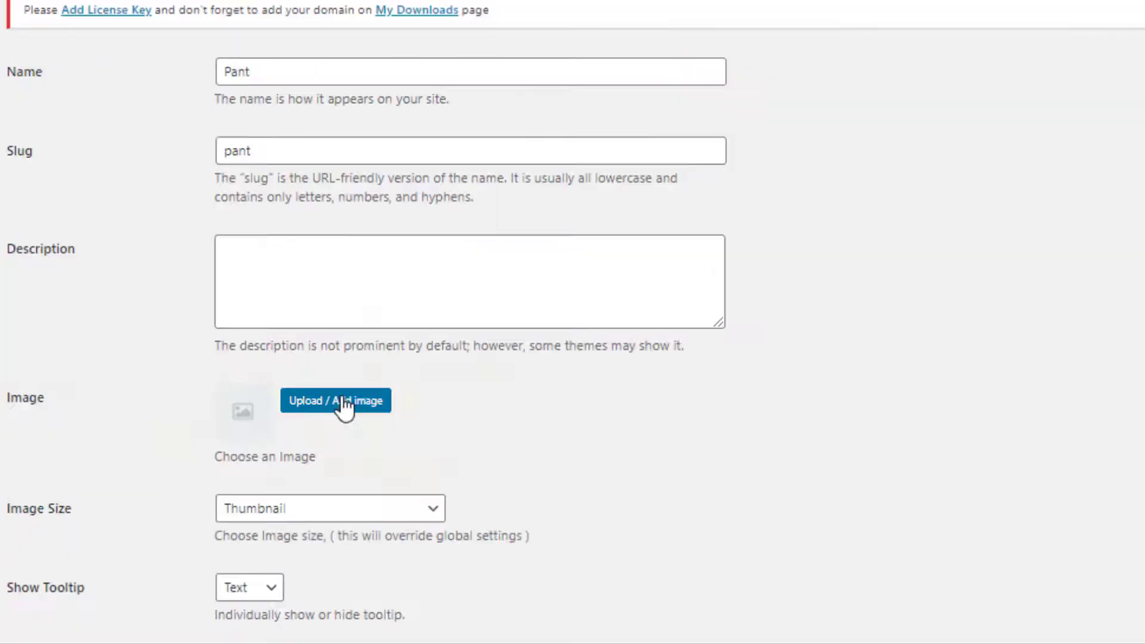
# Attach the blue pants, green shirt and green shoe pictures to Pant, Shirt and Shoe, then view the storefront product
pyautogui.click(342, 405)
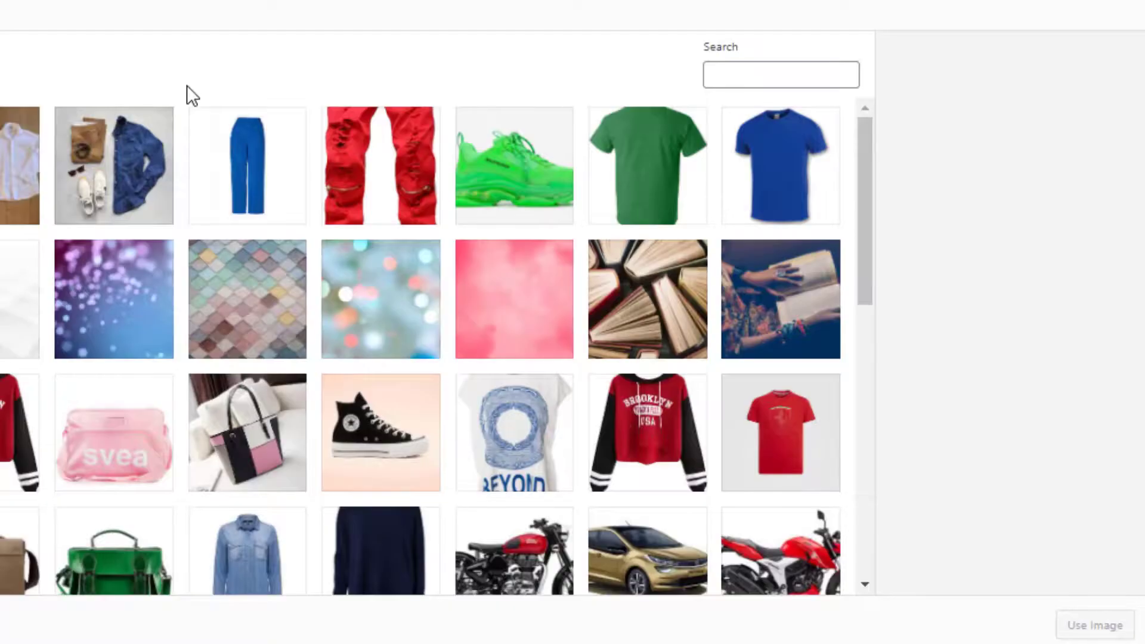
pyautogui.click(286, 191)
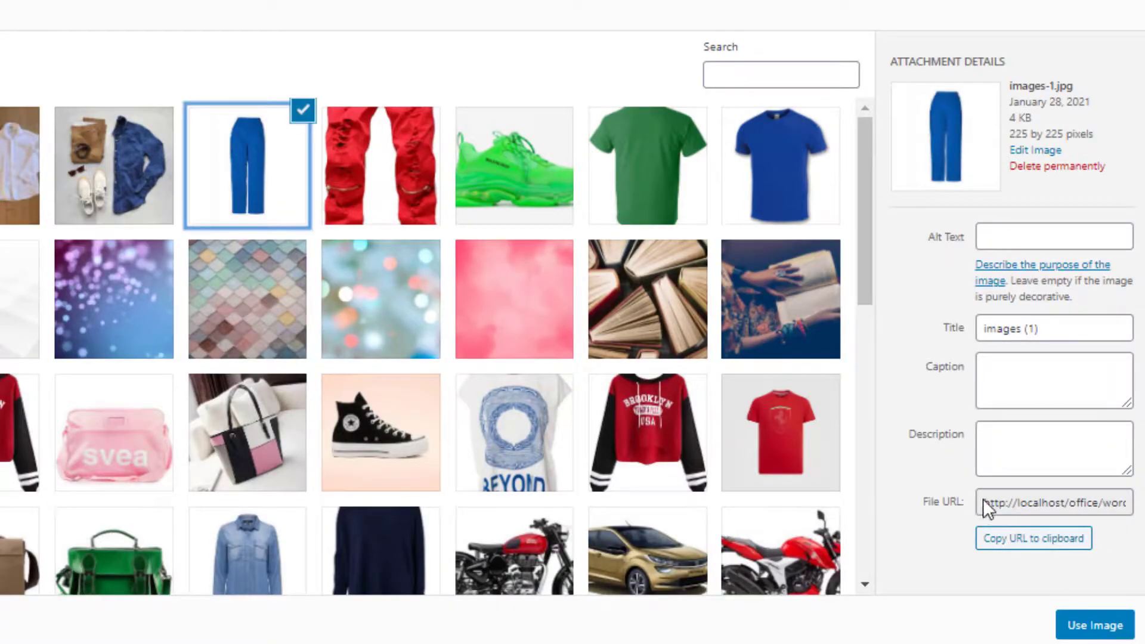
pyautogui.click(1095, 626)
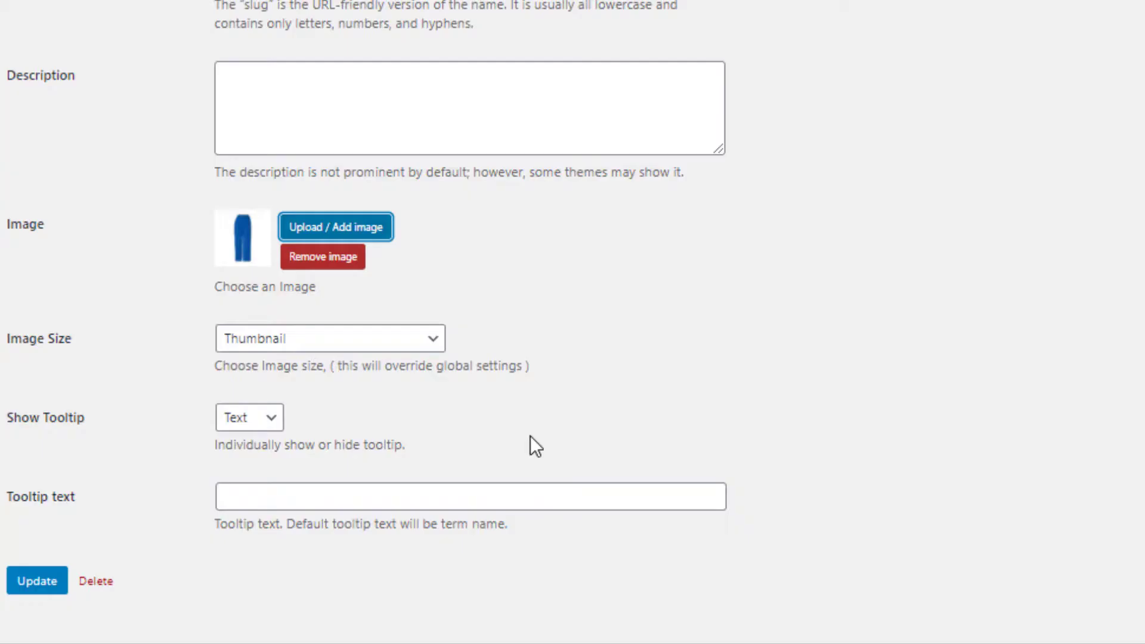
pyautogui.click(36, 590)
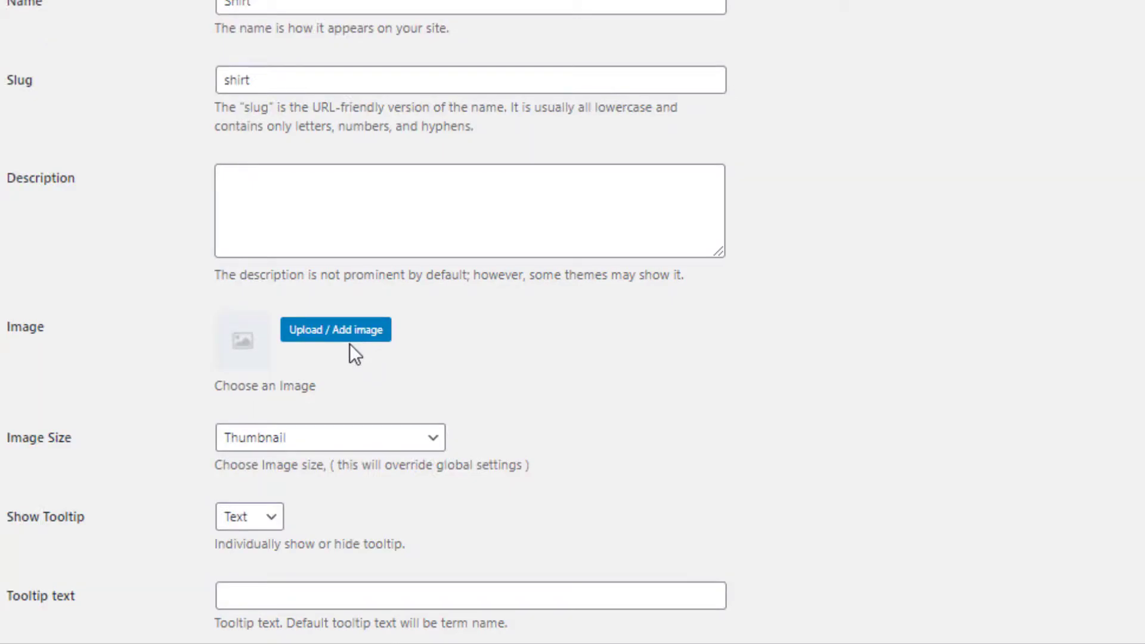
pyautogui.click(350, 344)
pyautogui.click(355, 158)
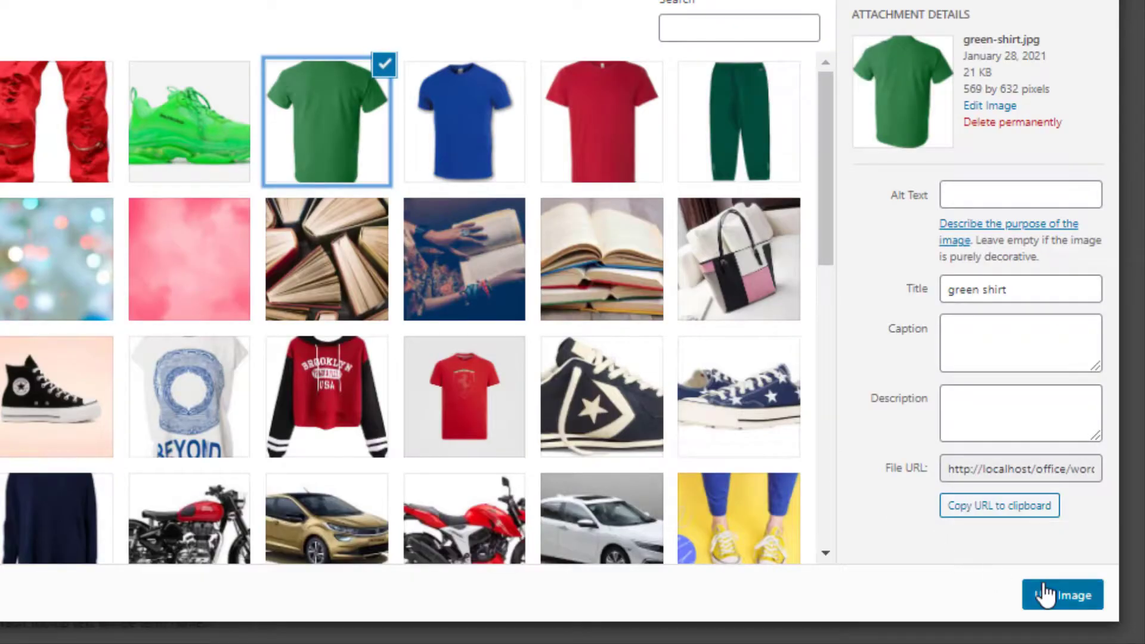
pyautogui.click(1045, 590)
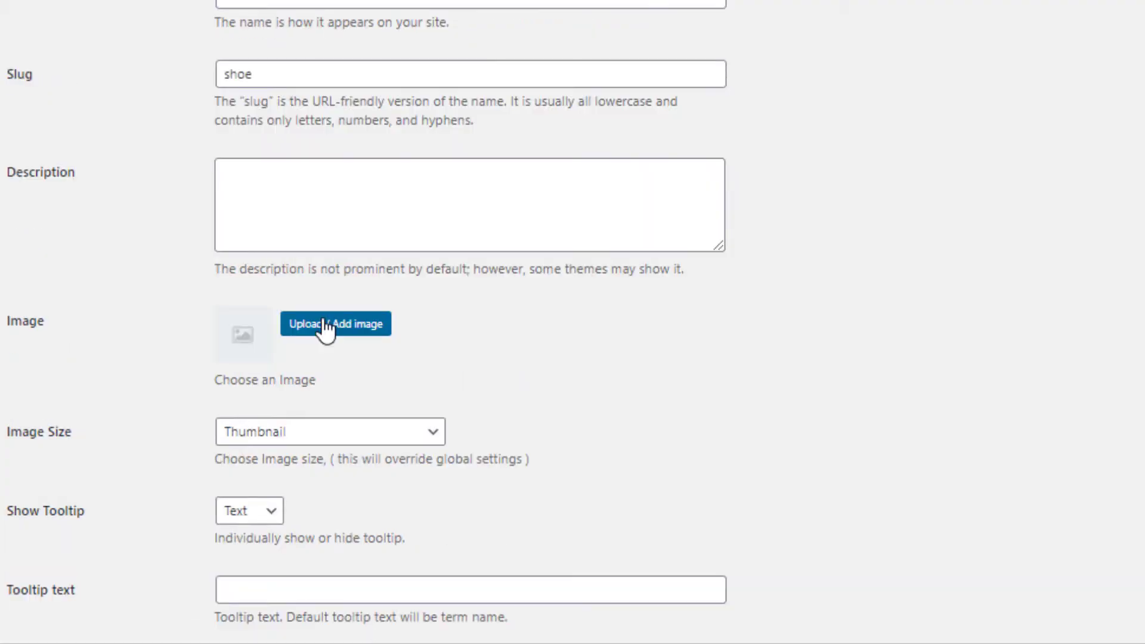
pyautogui.click(326, 328)
pyautogui.click(1036, 601)
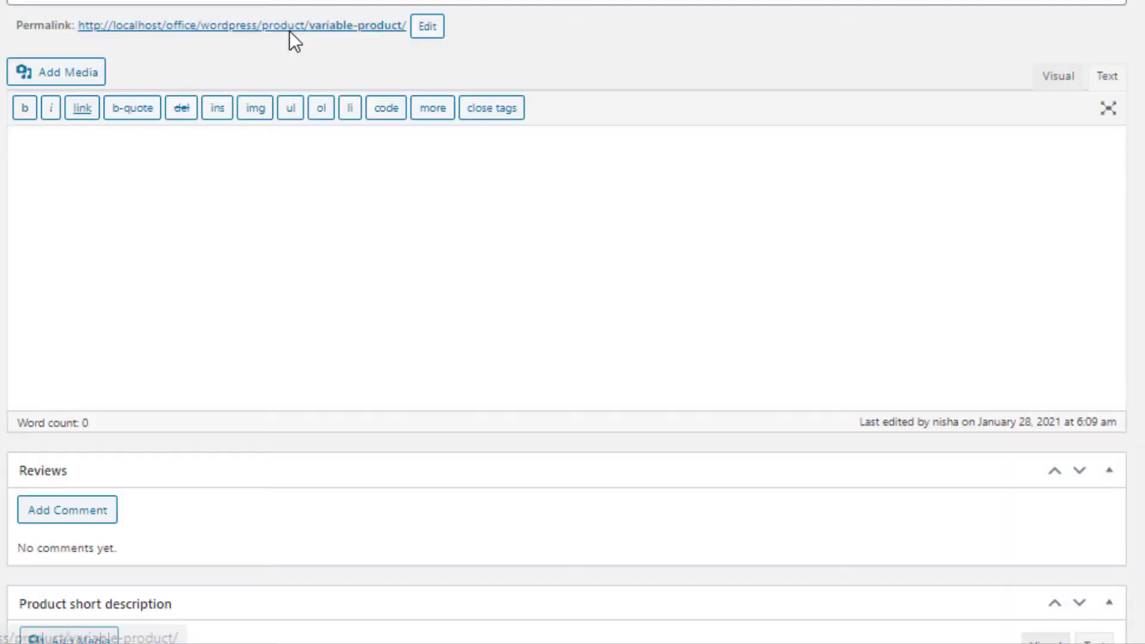
pyautogui.click(289, 31)
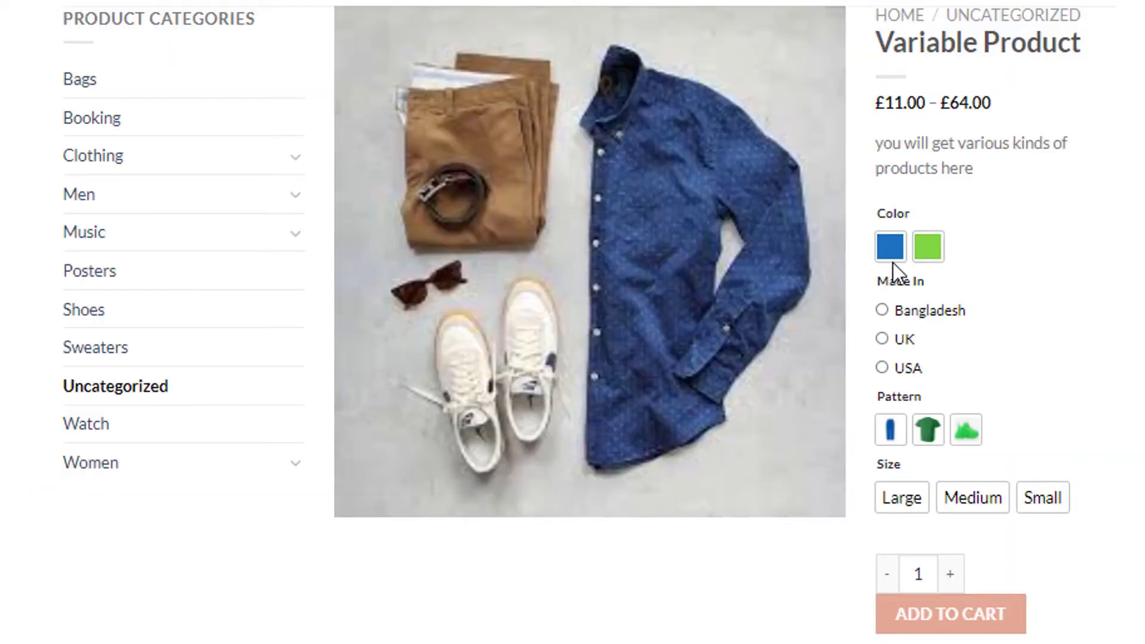